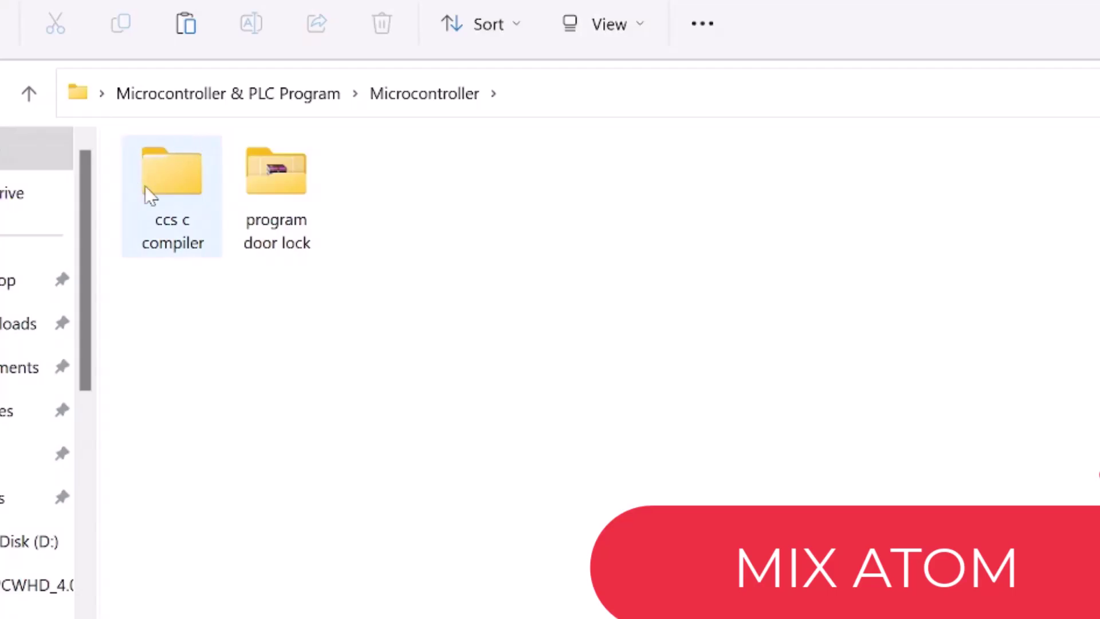
Extract the zipped CCS_PCWHD_4.057 archive from the ccs c compiler folder into its default destination, replacing the existing files there.
double_click(174, 193)
key("F2")
left_click(258, 269)
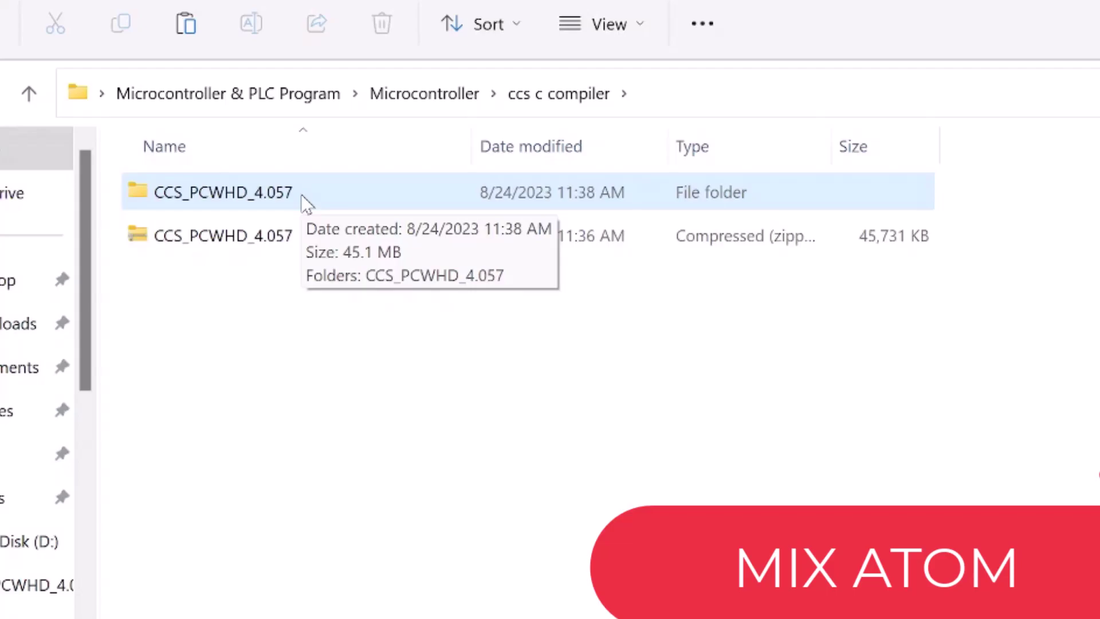
left_click(301, 196)
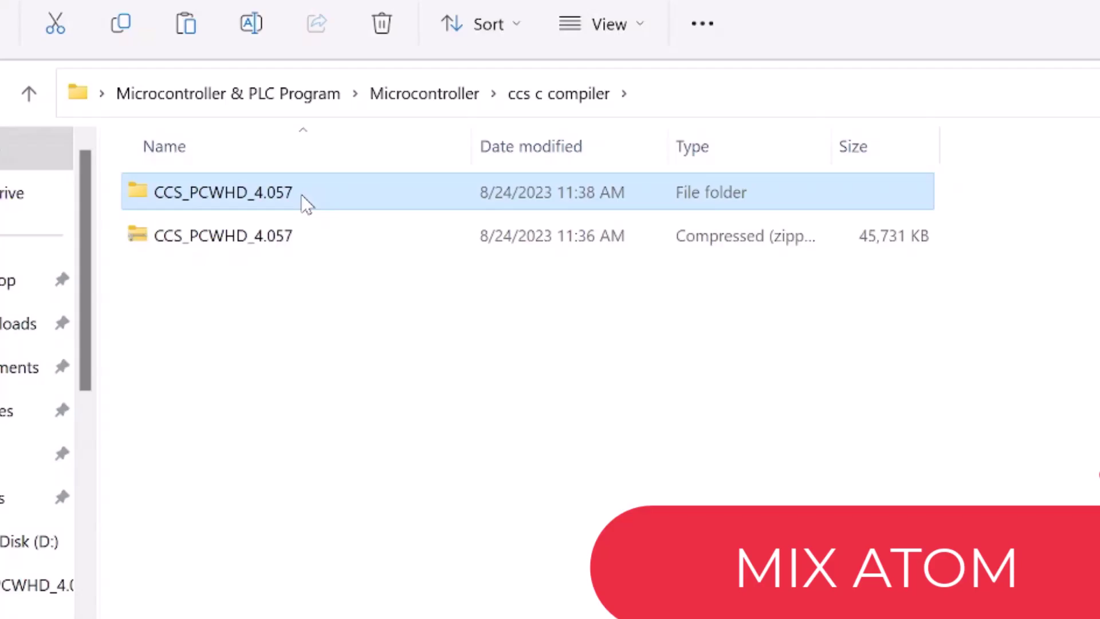
left_click(302, 246)
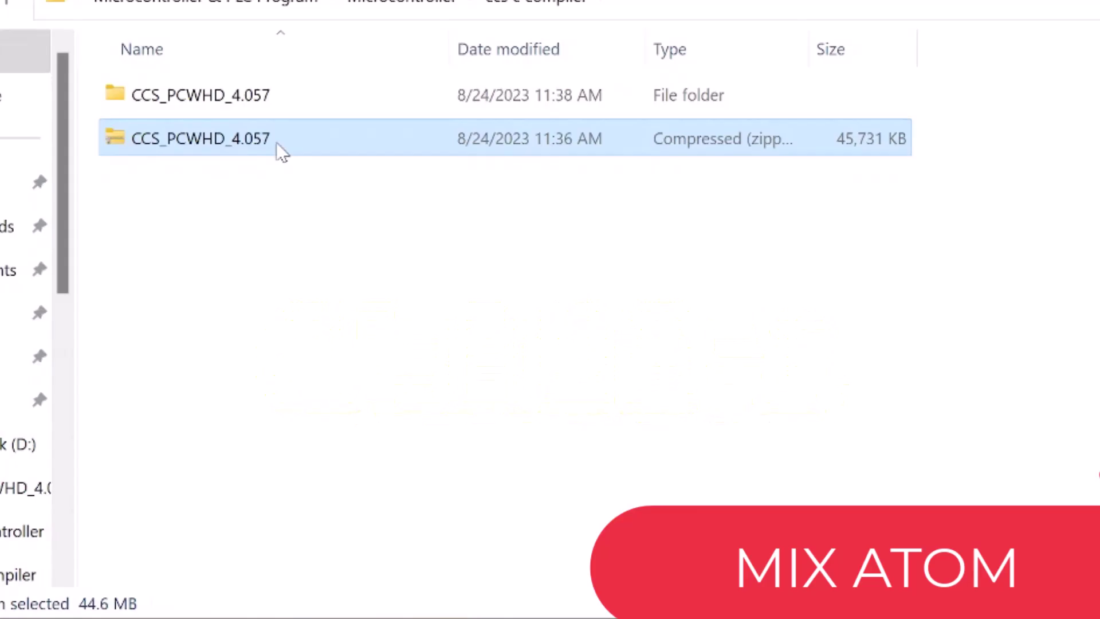
right_click(276, 142)
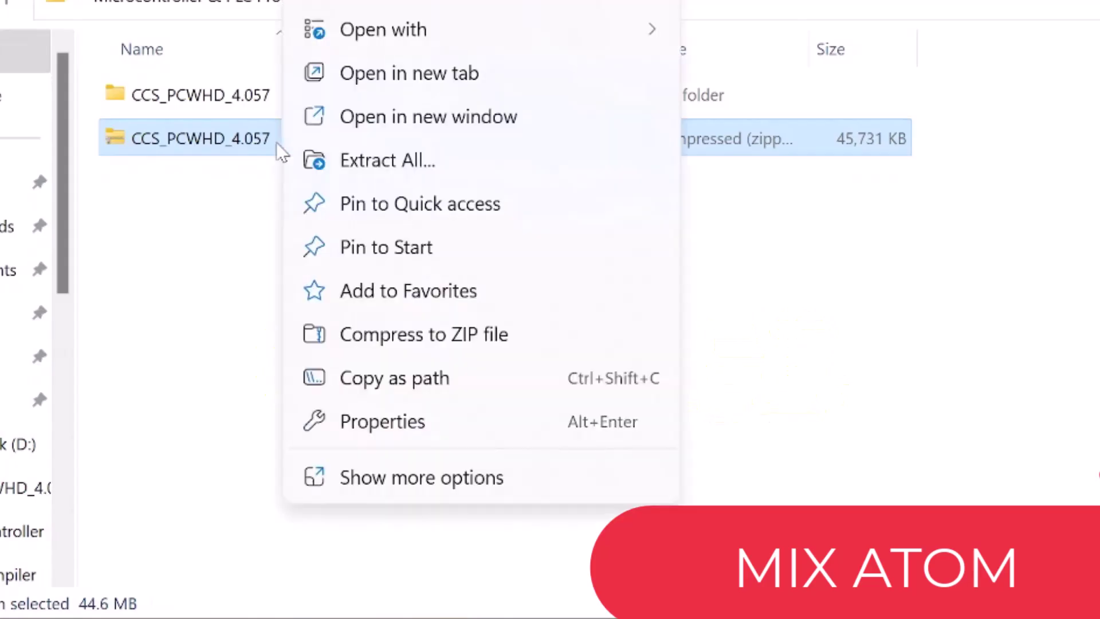
left_click(387, 168)
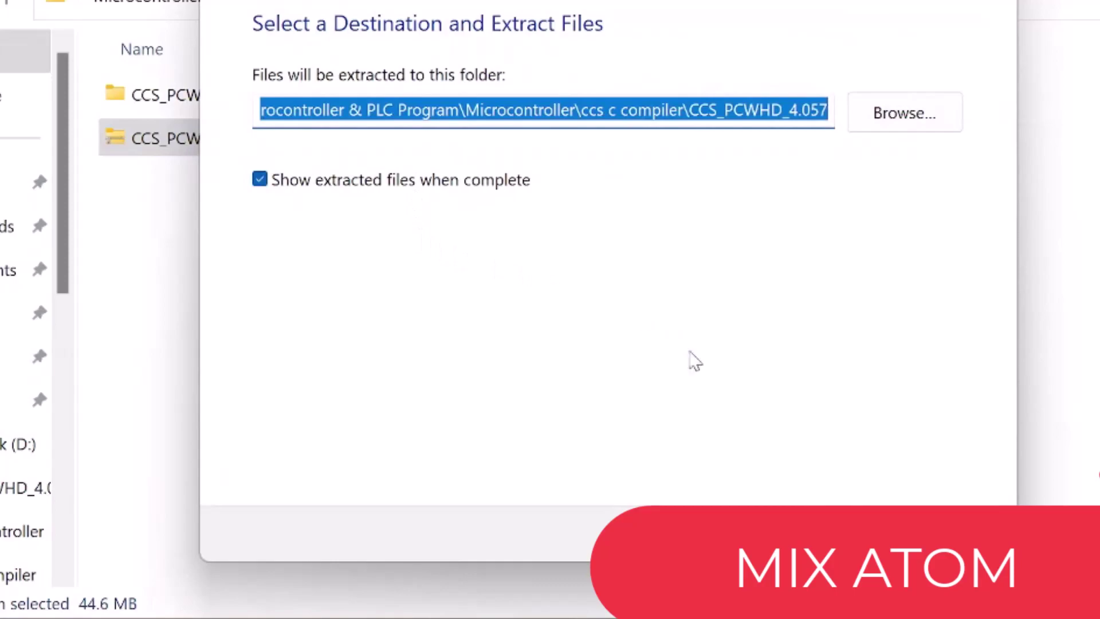
key("Return")
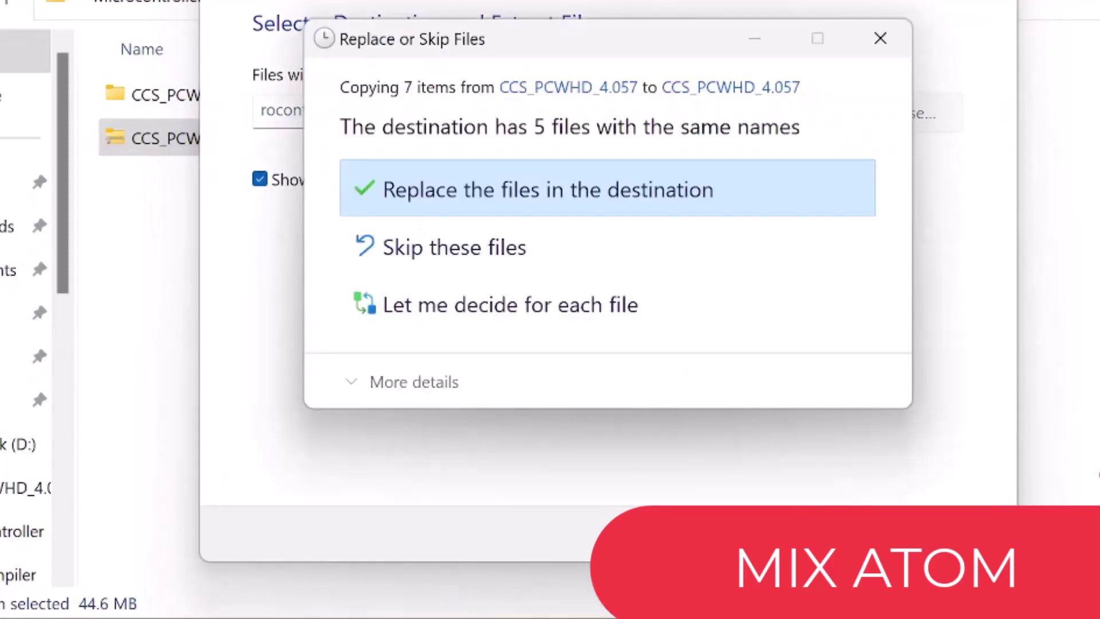
left_click(573, 198)
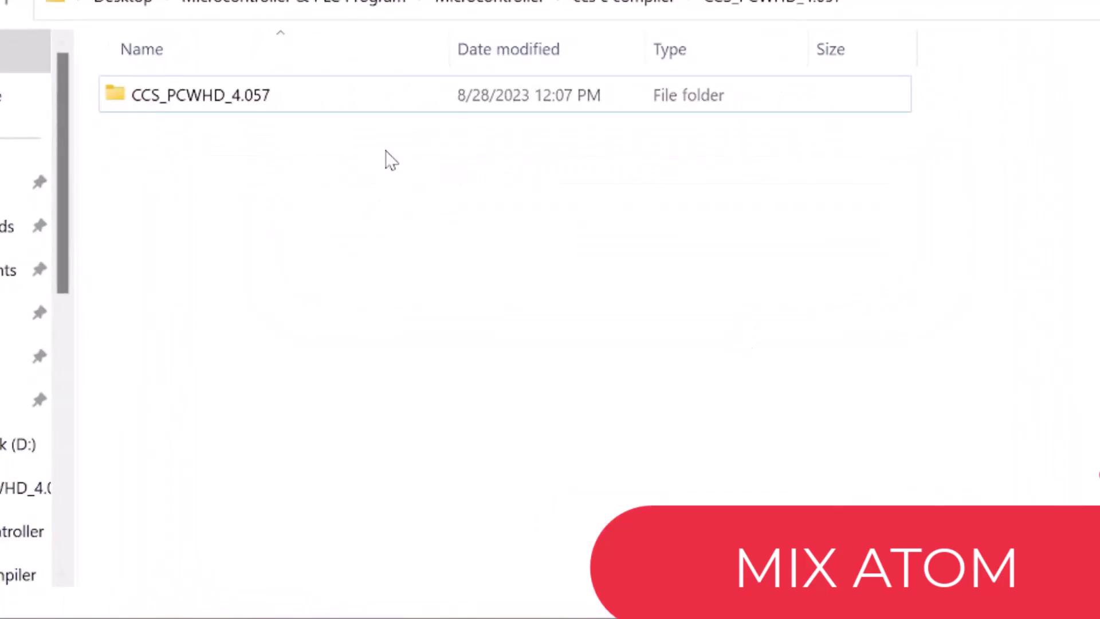
Open the extracted CCS_PCWHD_4.057 folder that holds the installer files.
left_click(176, 96)
left_click(333, 126)
left_click(309, 101)
double_click(324, 105)
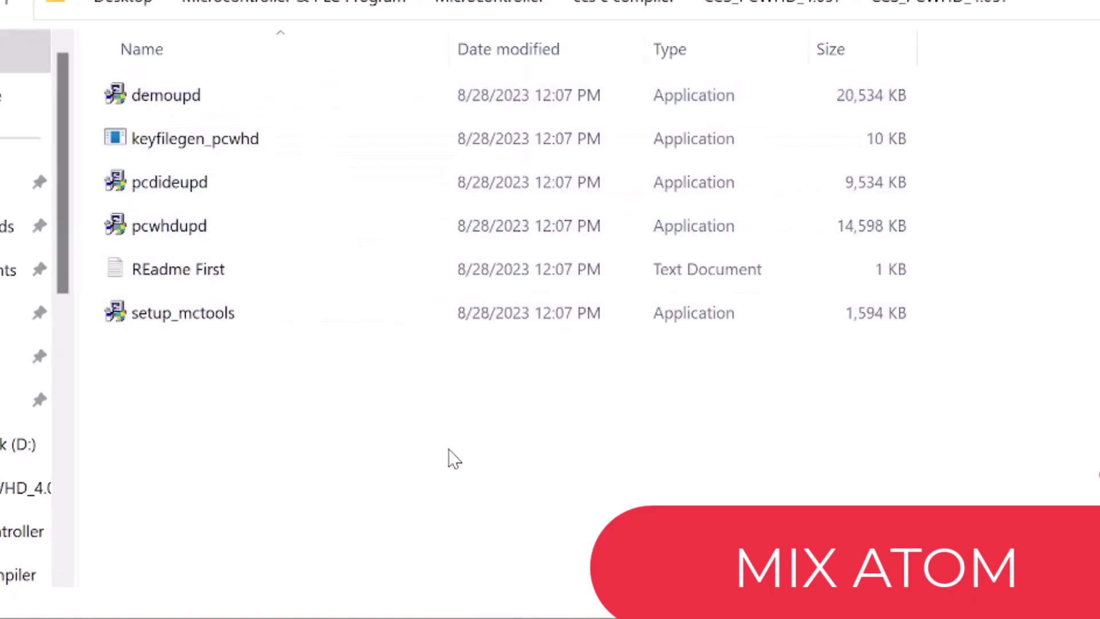
left_click_drag(388, 502, 940, 75)
left_click(594, 492)
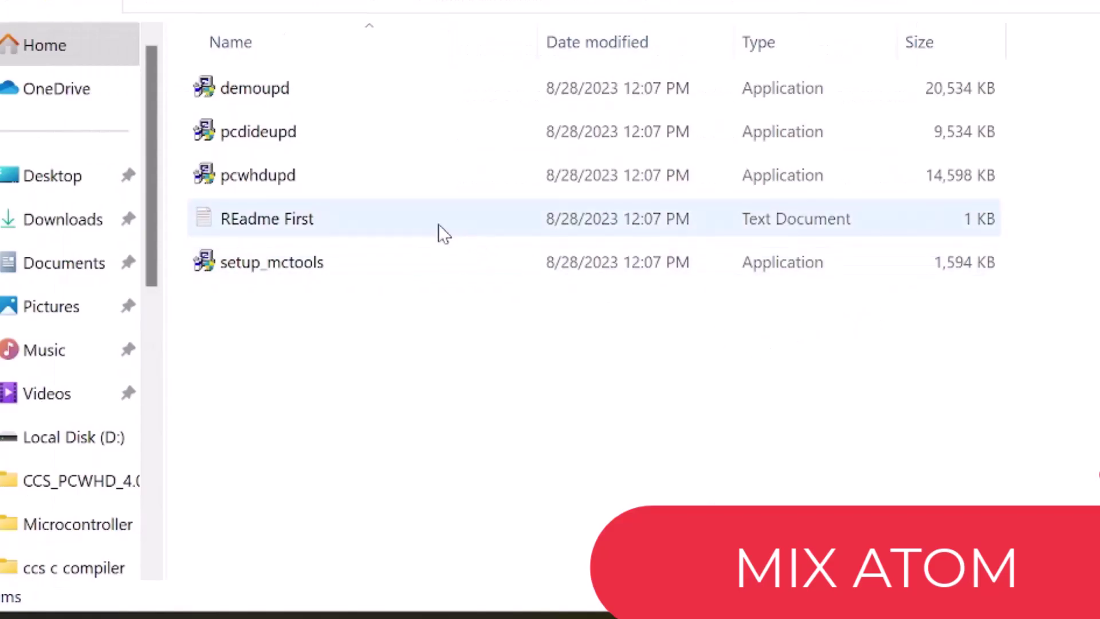
Read the installation order in the REadme First text file and close it.
double_click(437, 221)
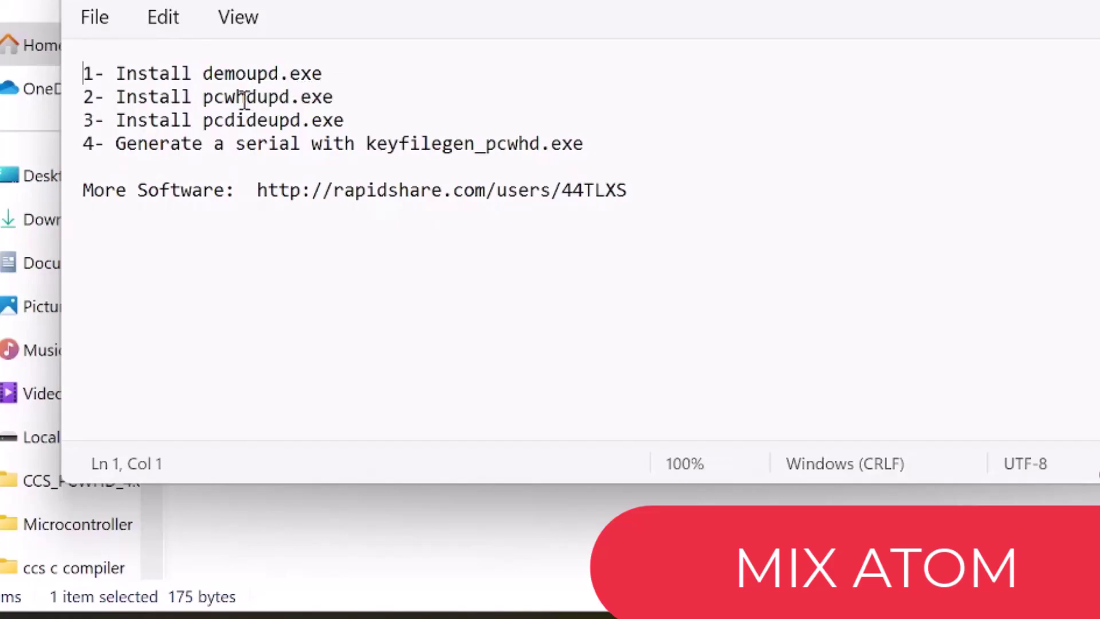
left_click(345, 119)
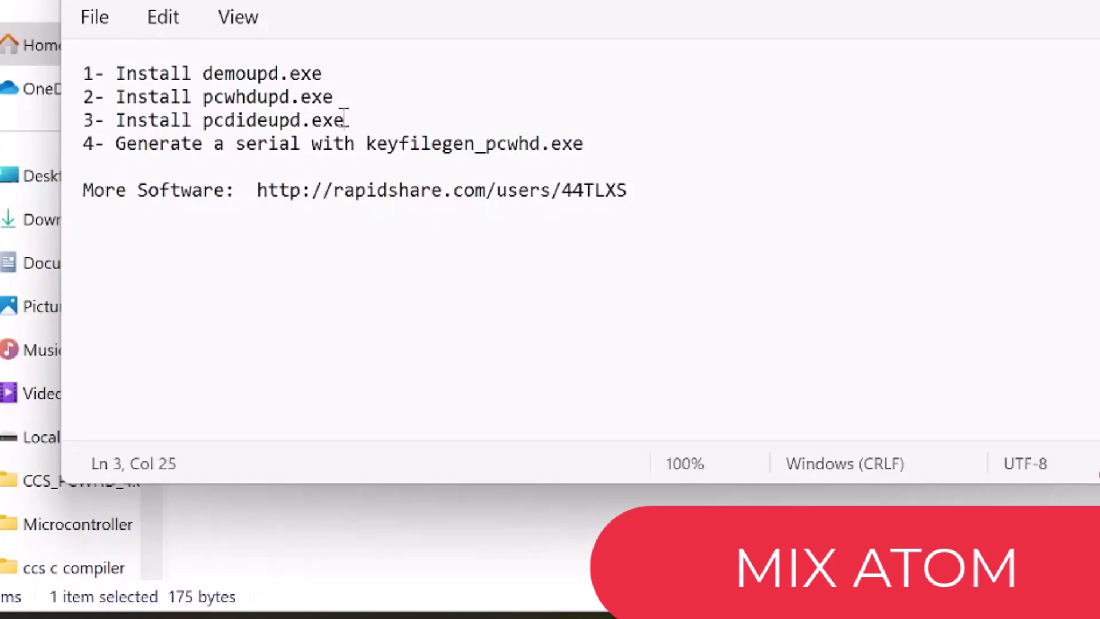
left_click(315, 146)
left_click(630, 143)
left_click(1051, 29)
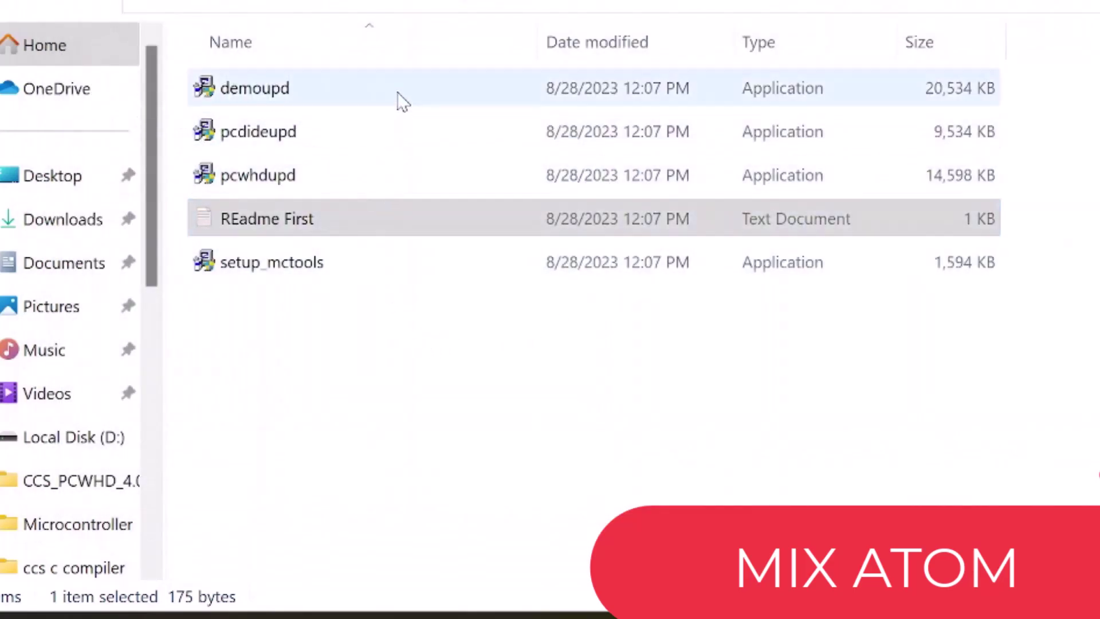
Run the demoupd installer and install PCWHD into C:\Program Files (x86)\PICC with the program group PIC-C.
left_click(412, 78)
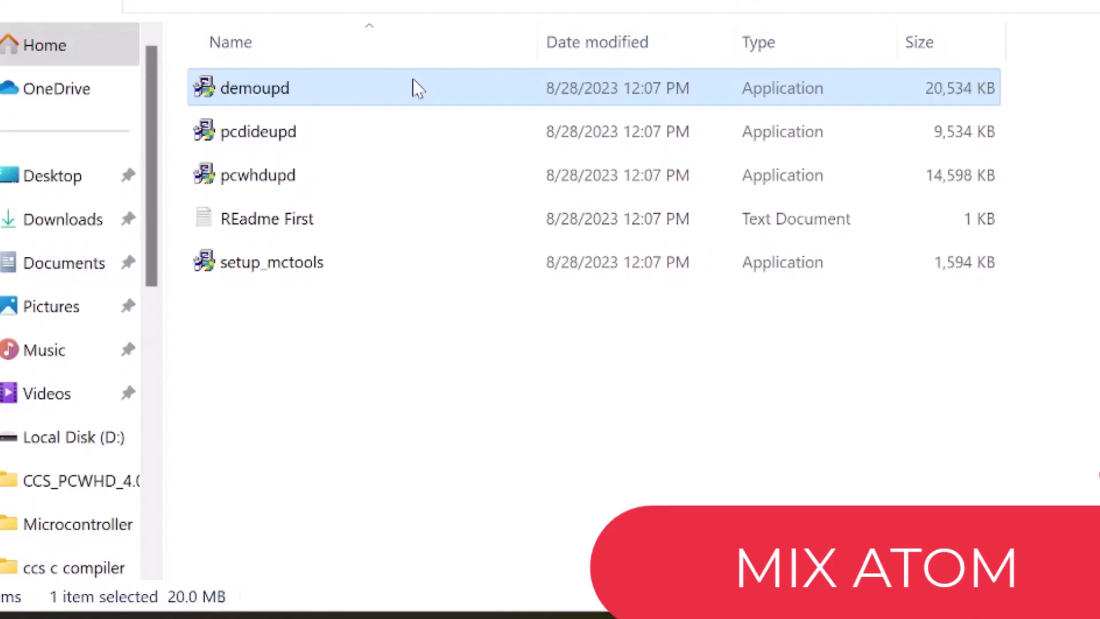
double_click(519, 83)
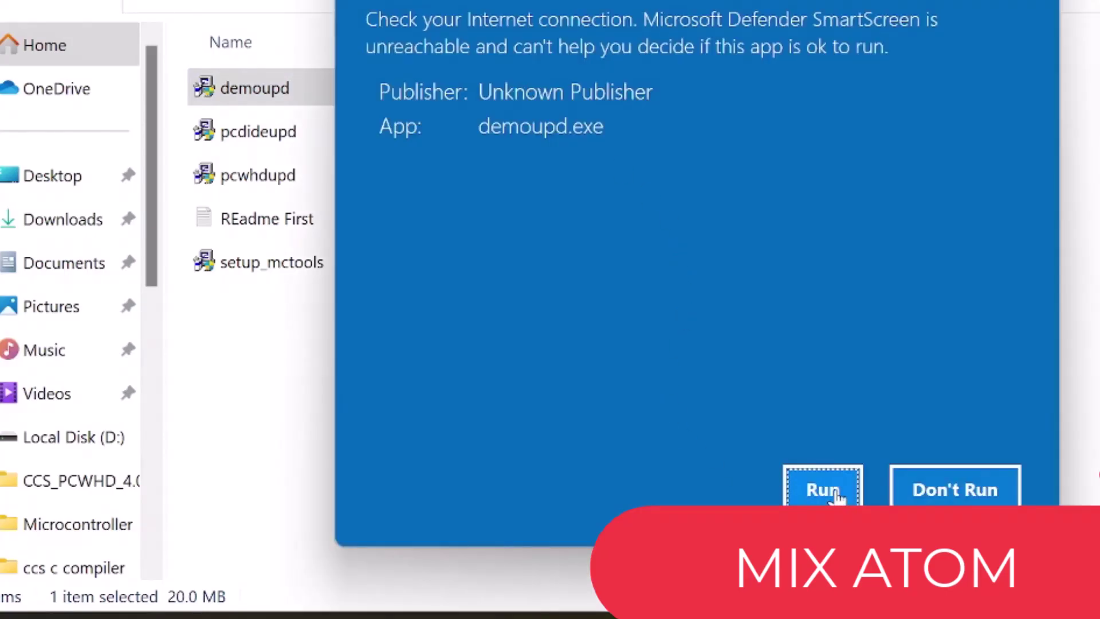
left_click(835, 492)
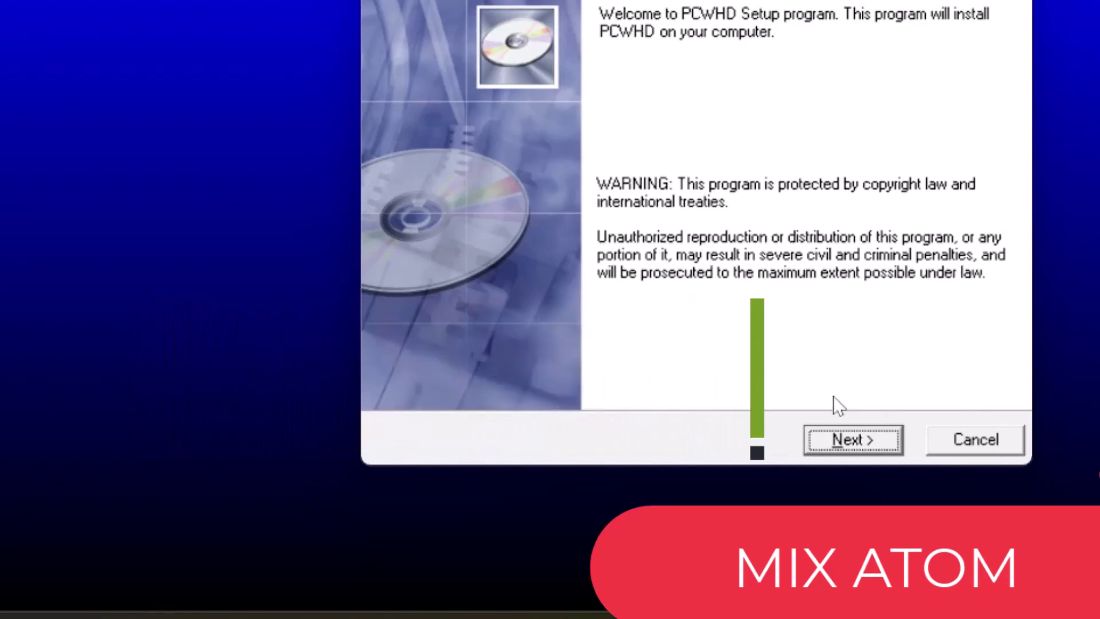
left_click(850, 441)
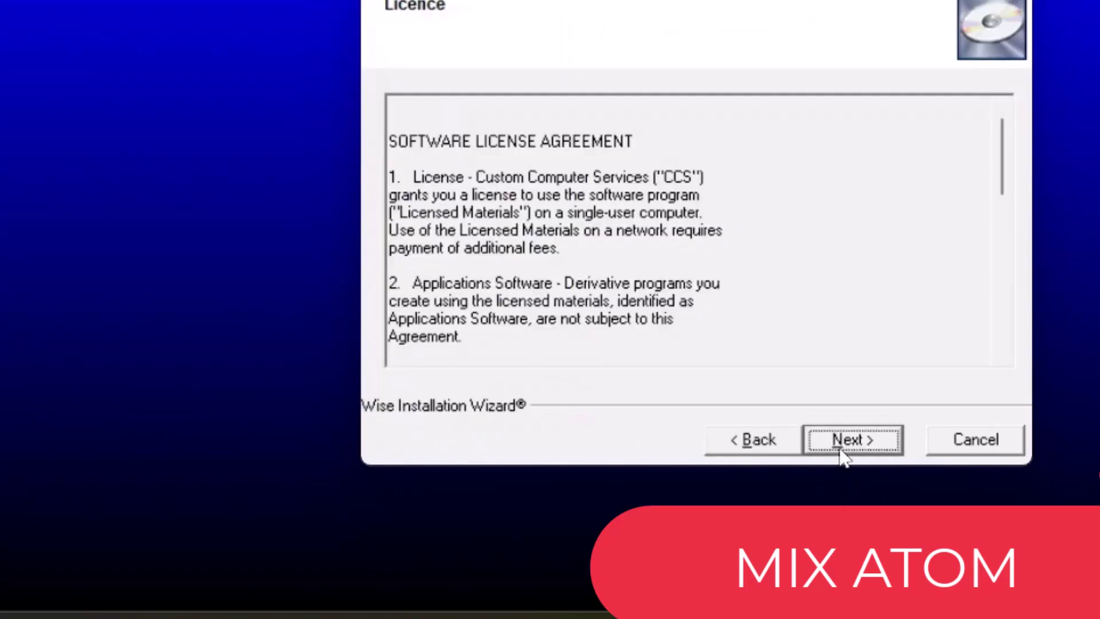
left_click(845, 453)
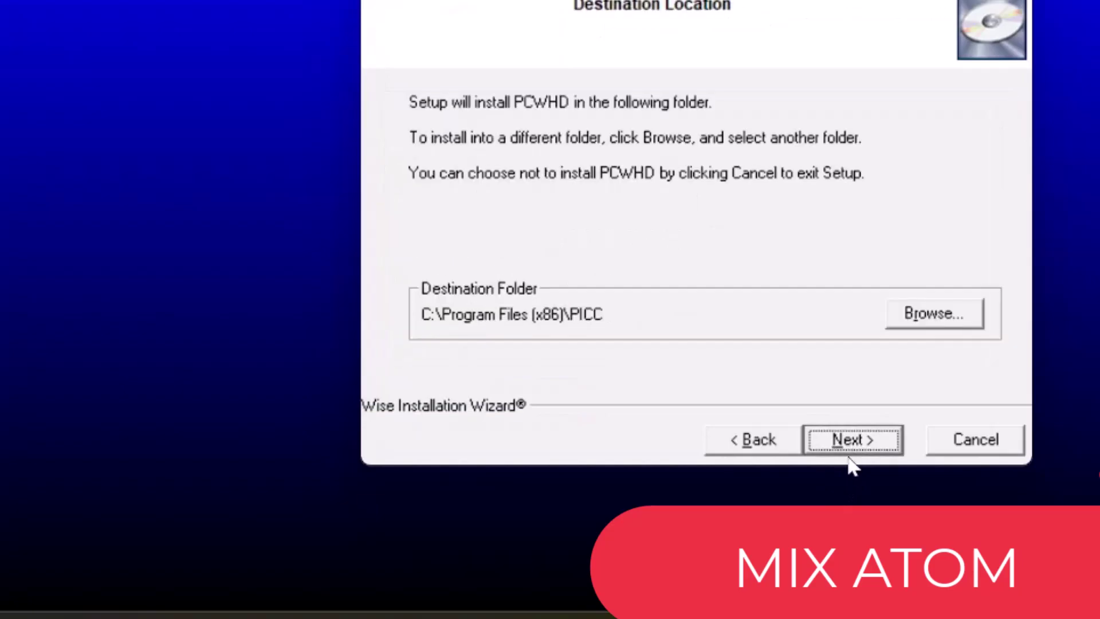
left_click(853, 443)
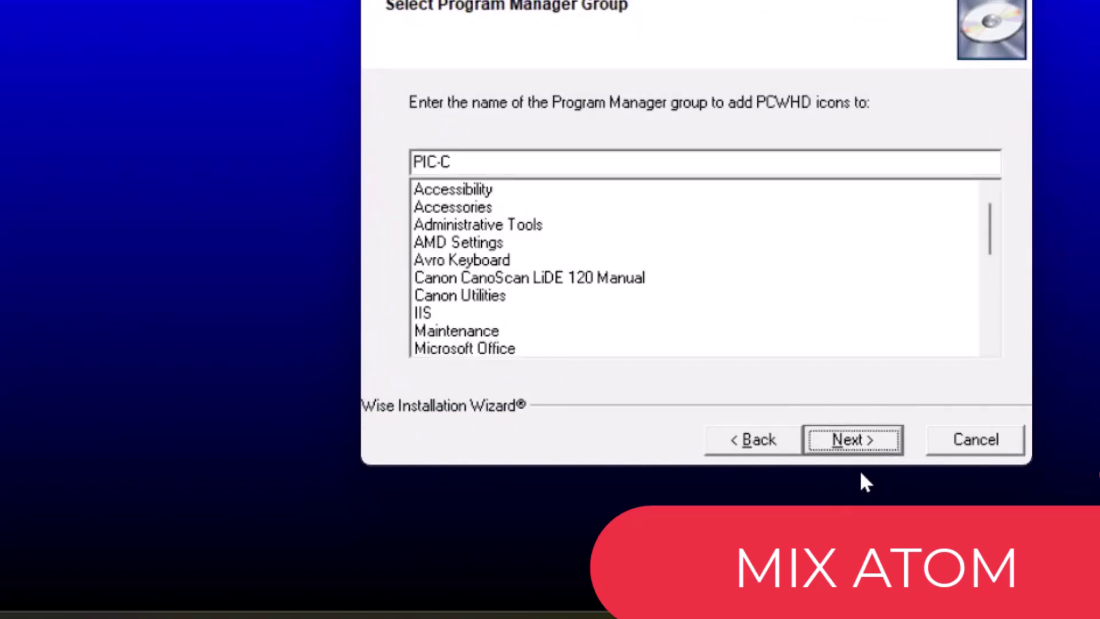
left_click(857, 449)
left_click(860, 453)
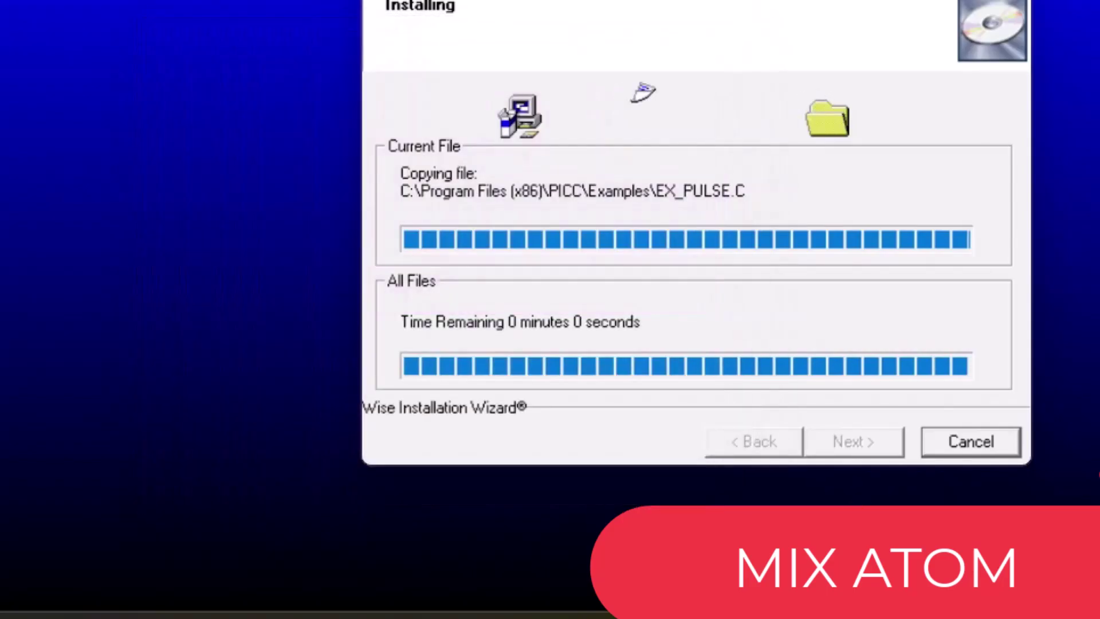
Finish the demoupd setup, dismissing the app chooser, and skim the dsPIC/PIC24 compiler transition guide.
key("Return")
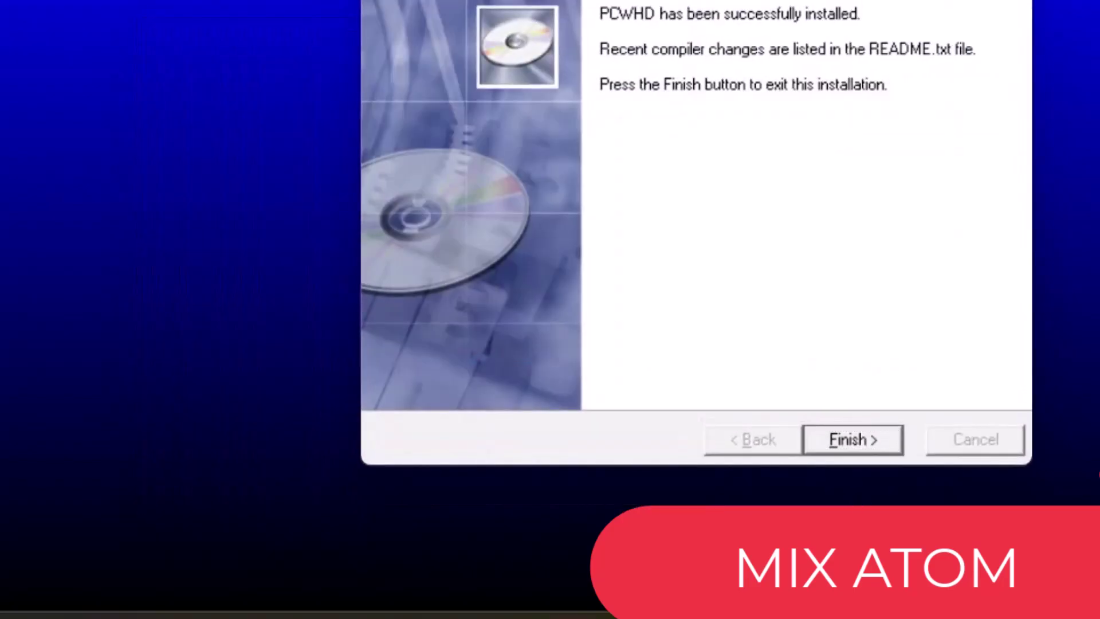
left_click(897, 439)
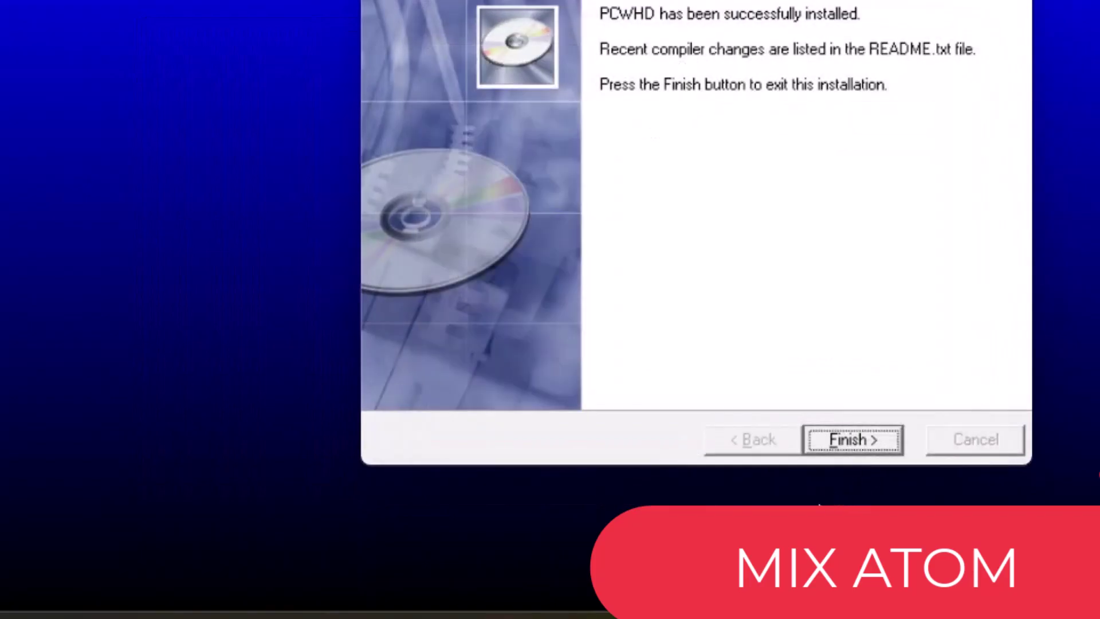
left_click(876, 439)
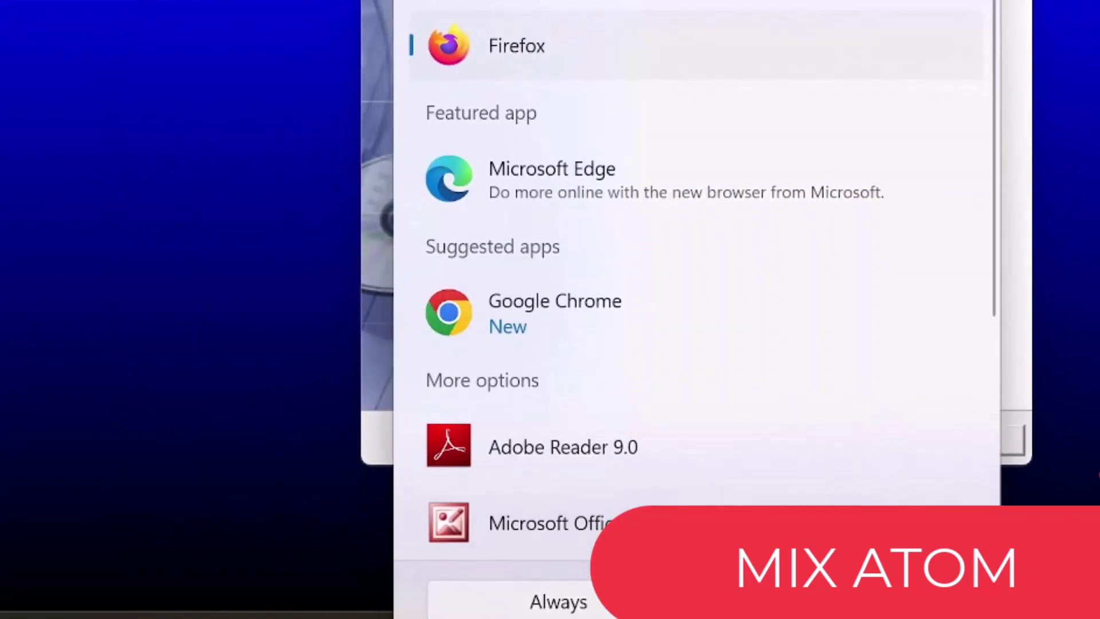
key("Escape")
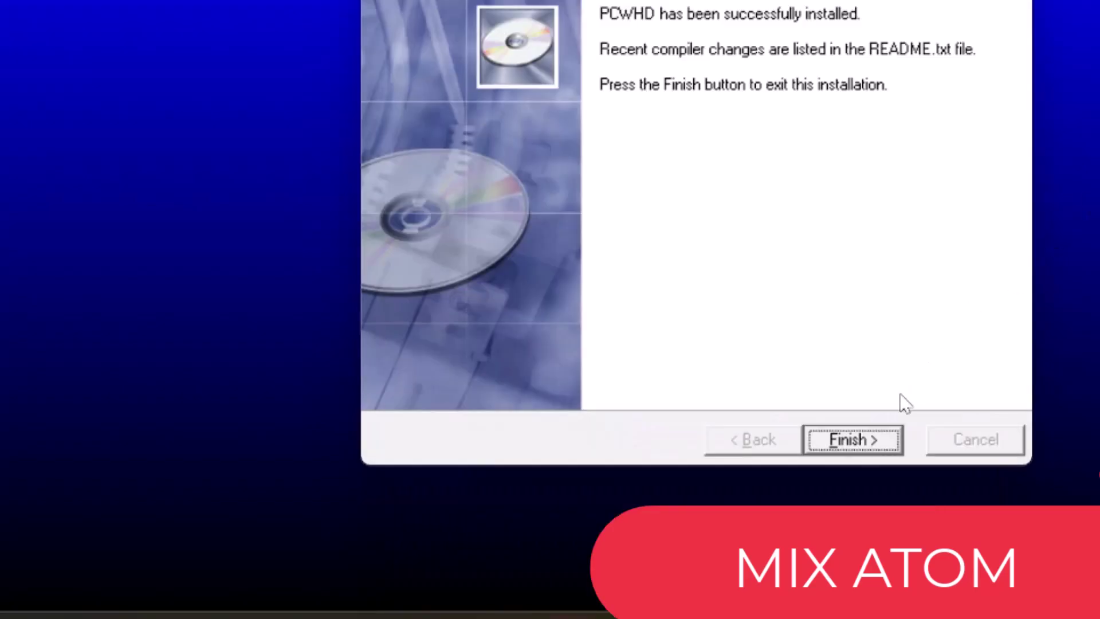
left_click(854, 446)
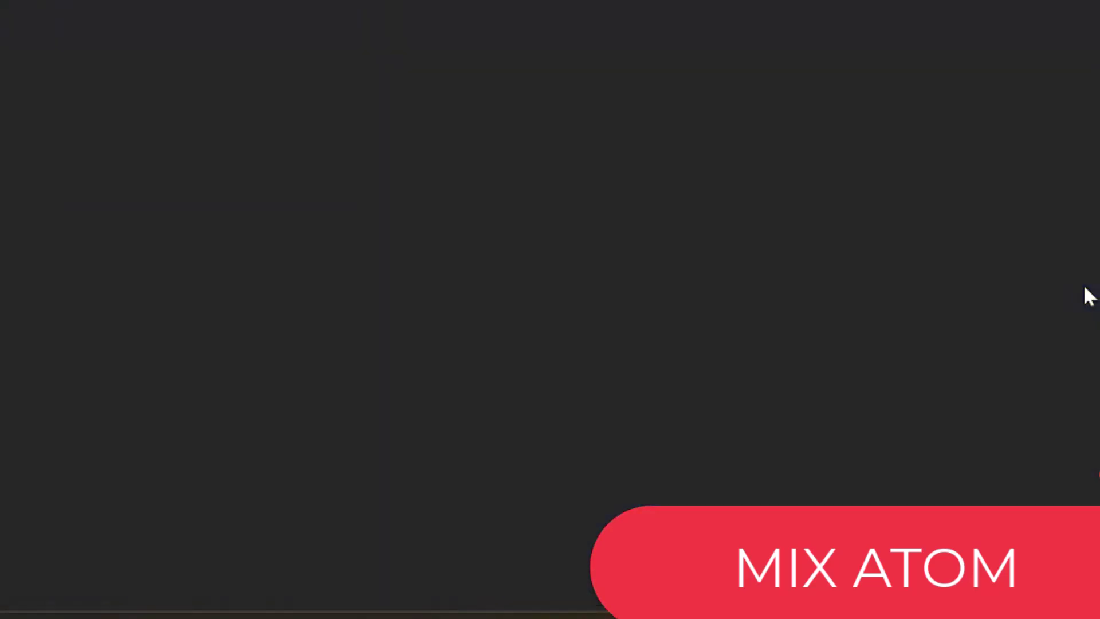
scroll(756, 68, "down", 20)
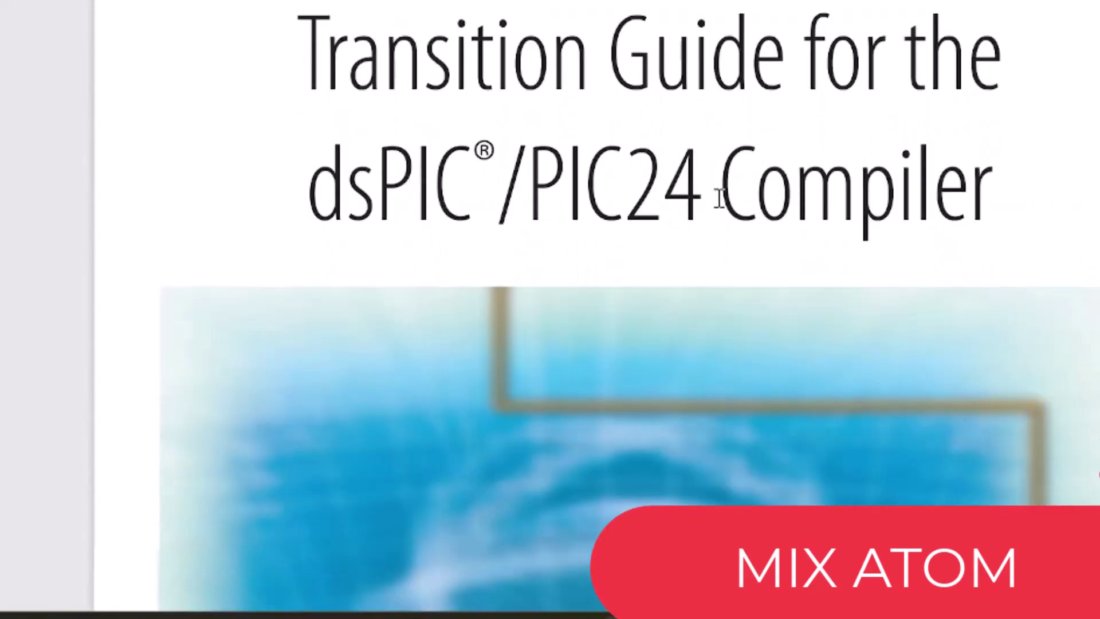
scroll(684, 337, "down", 8)
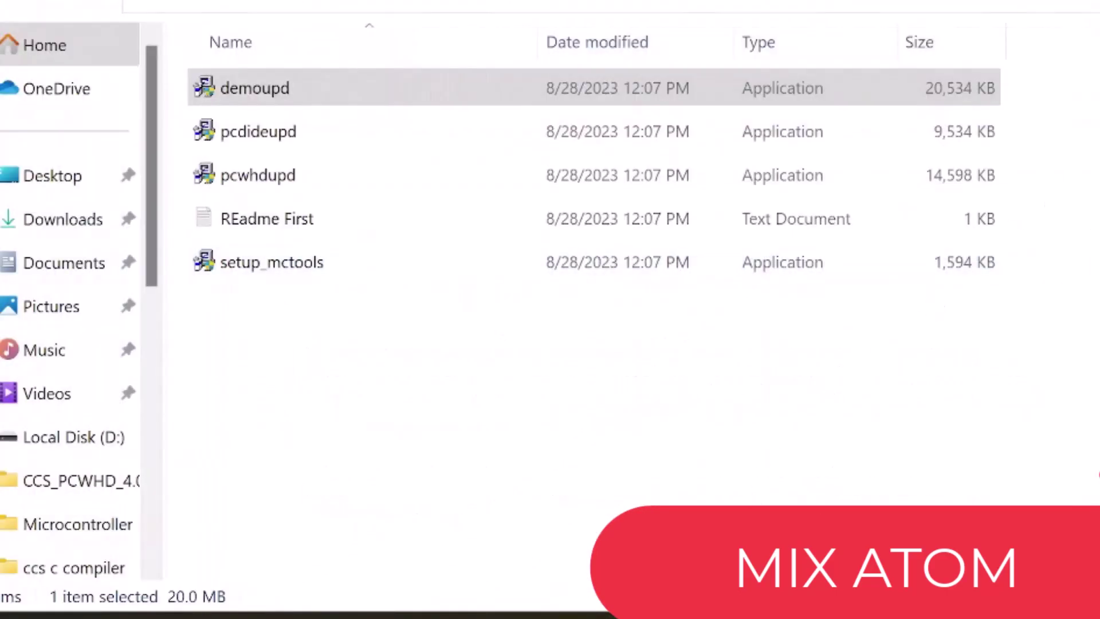
Run the pcwhdupd installer, accept the licence agreement and install PCWHD into C:\Program Files (x86)\PICC.
left_click(933, 88)
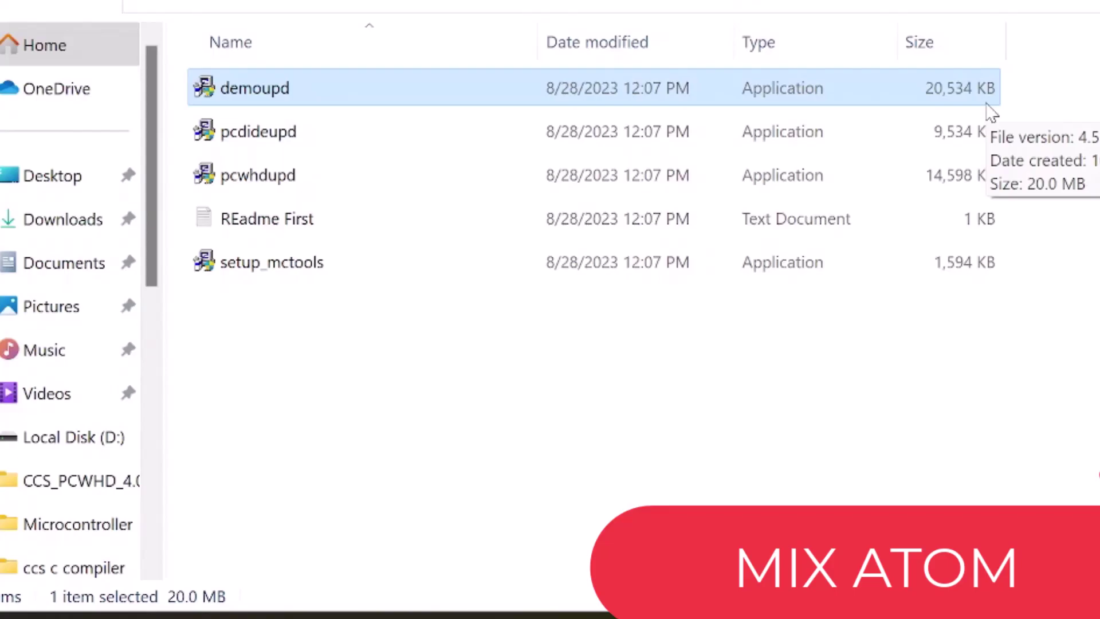
left_click(814, 180)
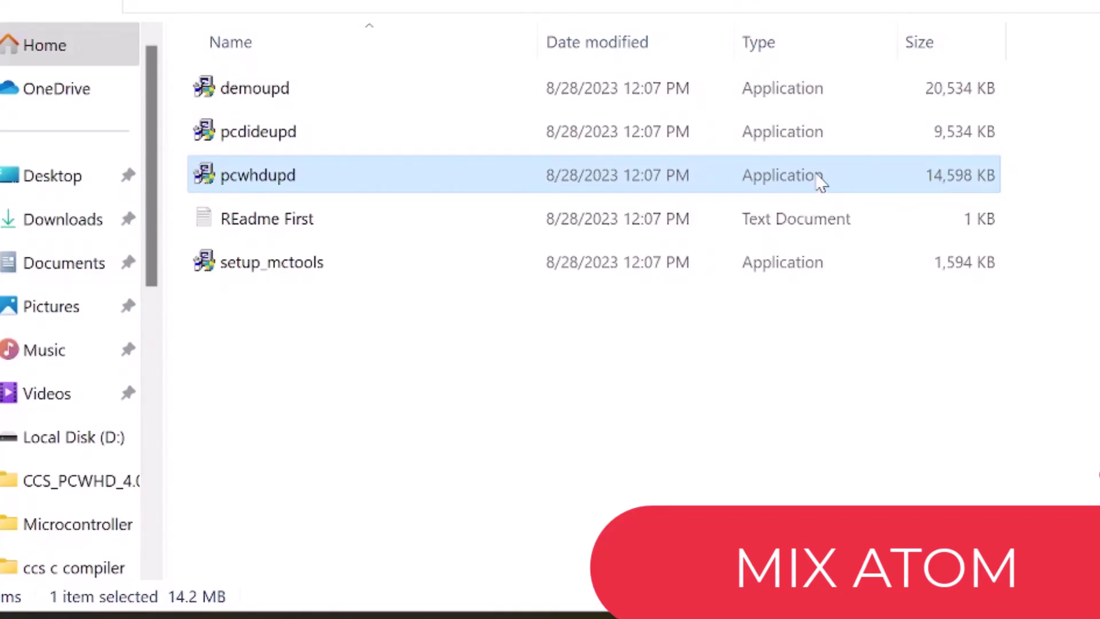
double_click(820, 176)
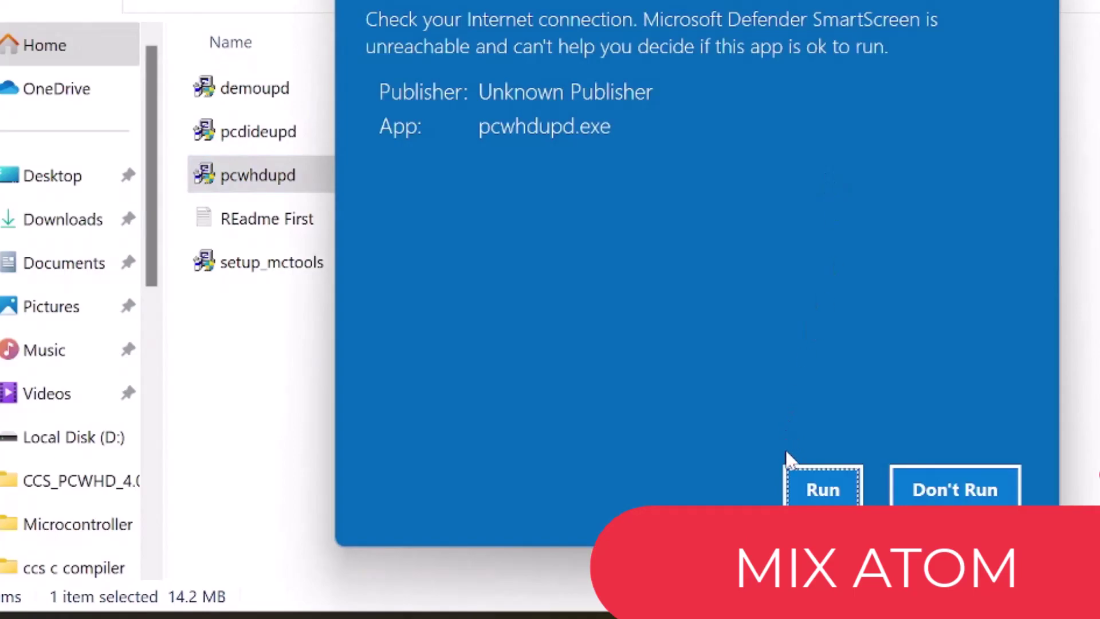
left_click(830, 492)
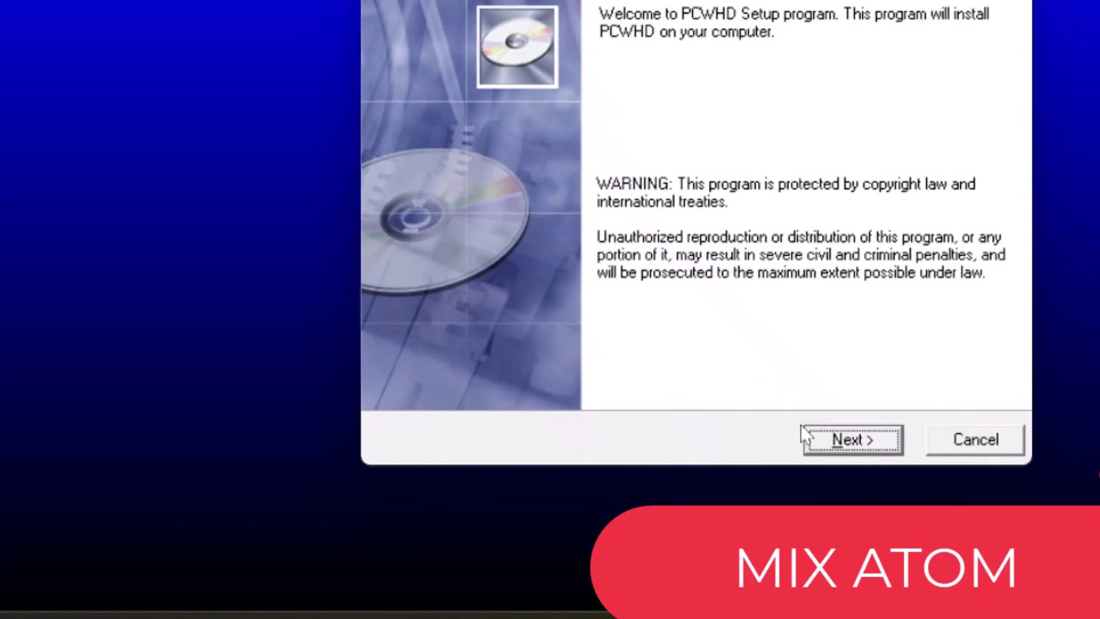
left_click(888, 447)
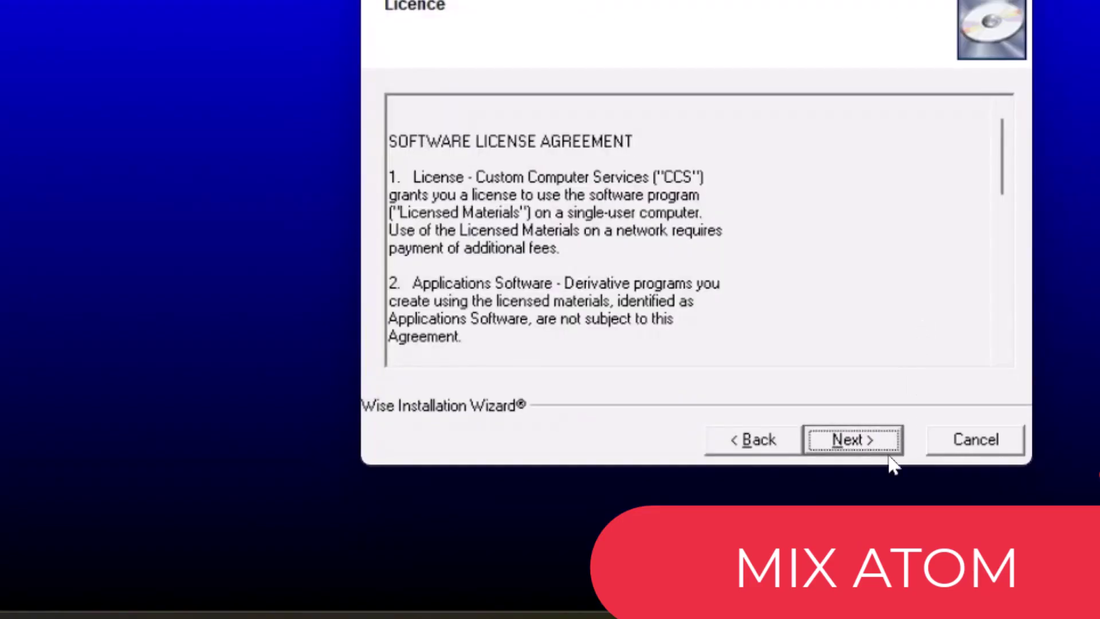
left_click(848, 442)
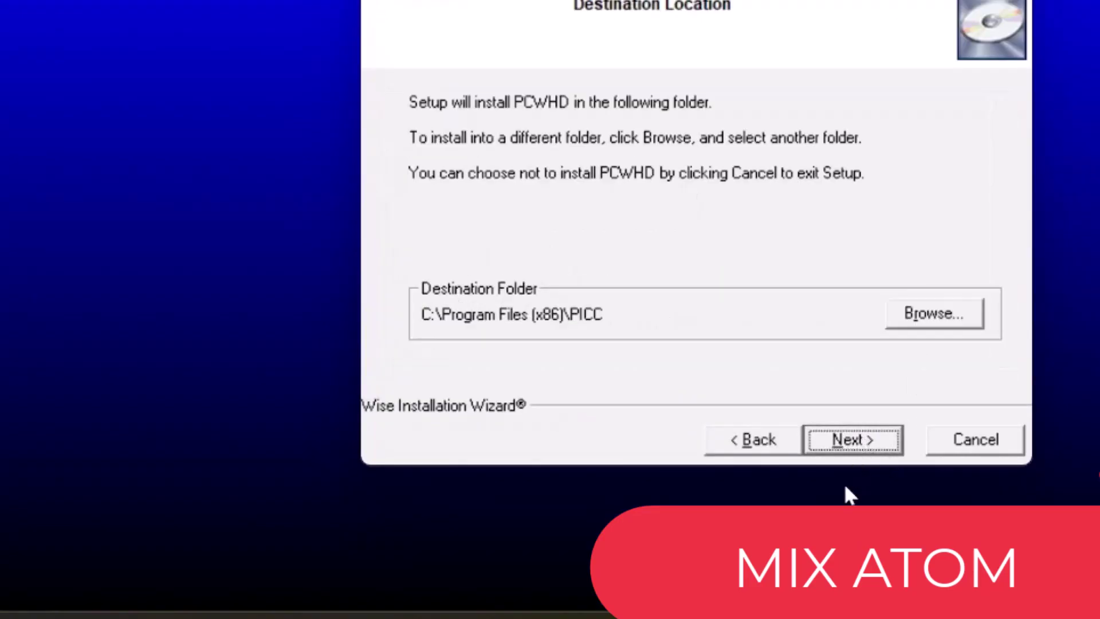
left_click(837, 442)
left_click(869, 453)
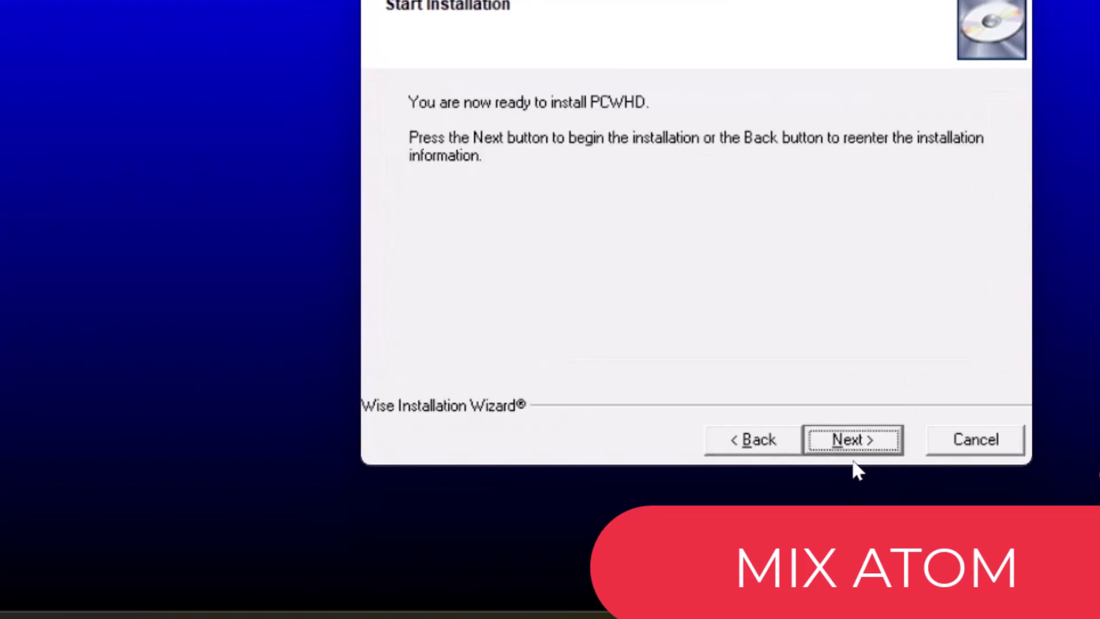
left_click(852, 442)
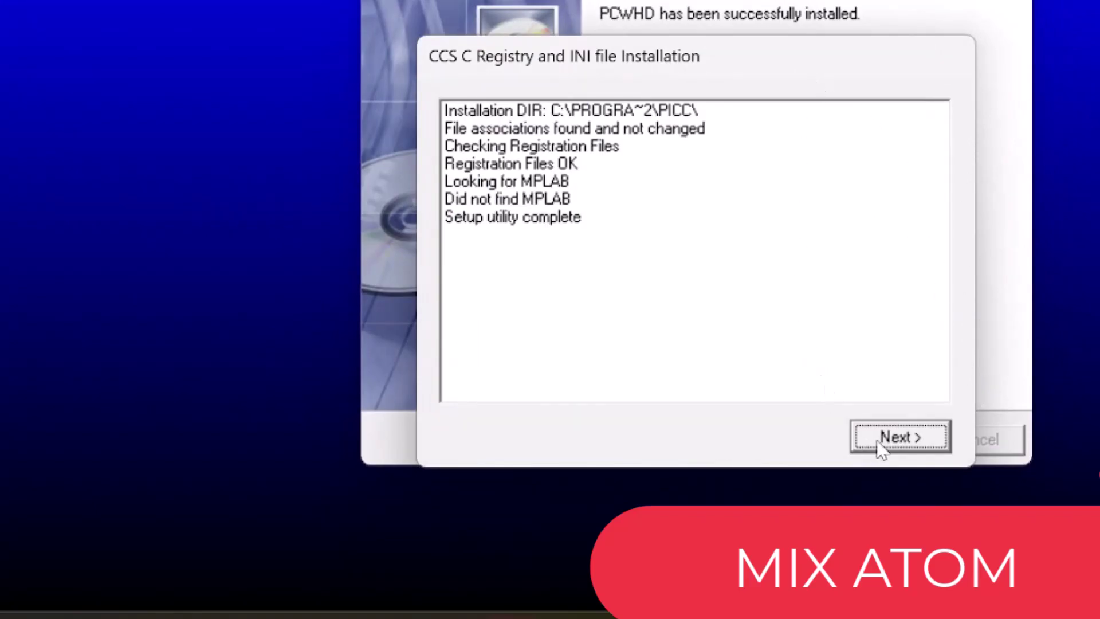
Continue past the CCS C registry and INI file report and finish the PCWHD setup.
left_click(895, 439)
left_click(894, 439)
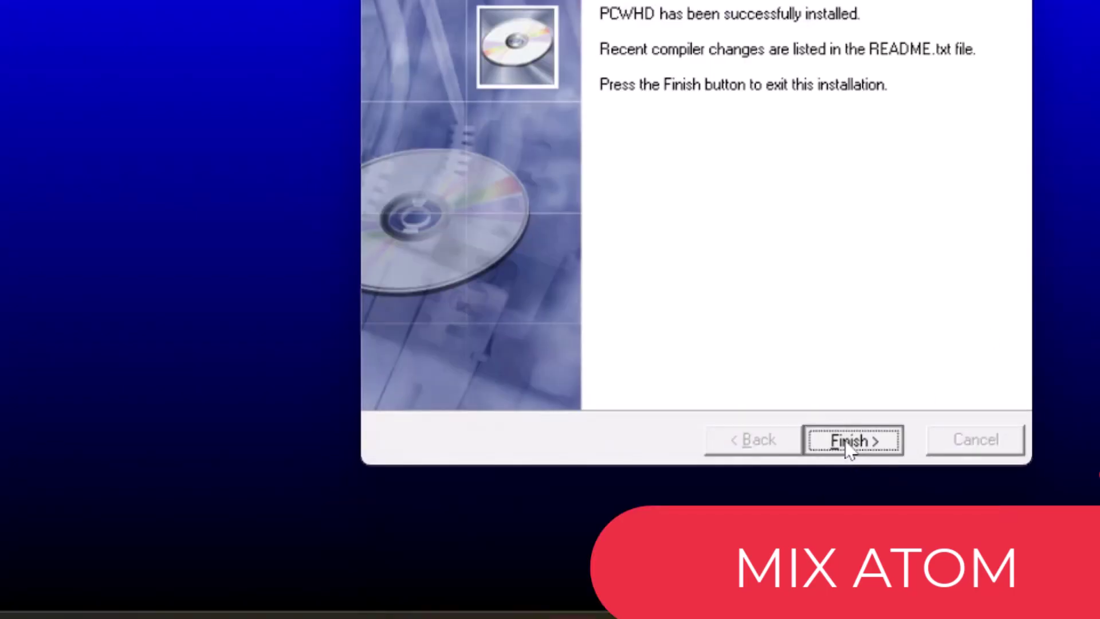
left_click(852, 441)
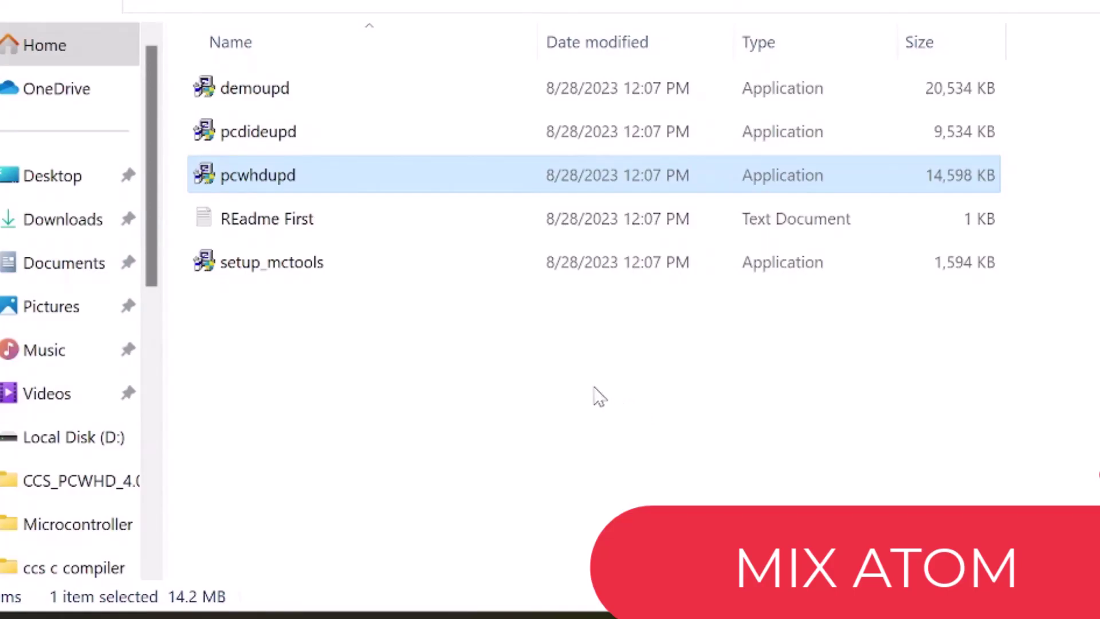
Run the pcdideupd installer, accept the licence agreement and install PCD IDE into C:\Program Files (x86)\PICC.
left_click(723, 138)
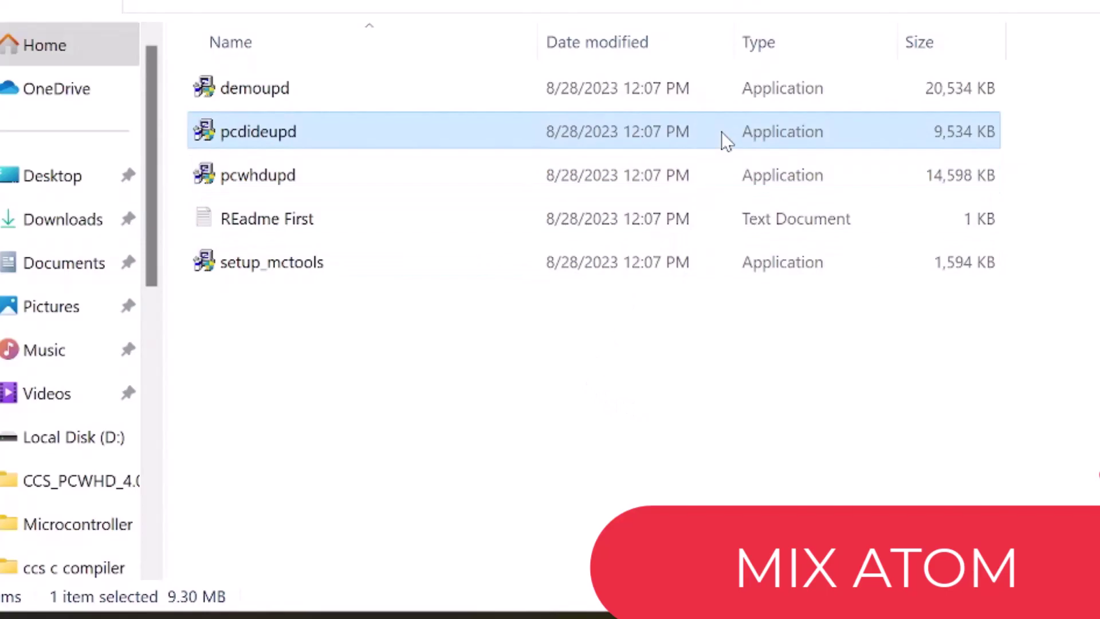
double_click(721, 131)
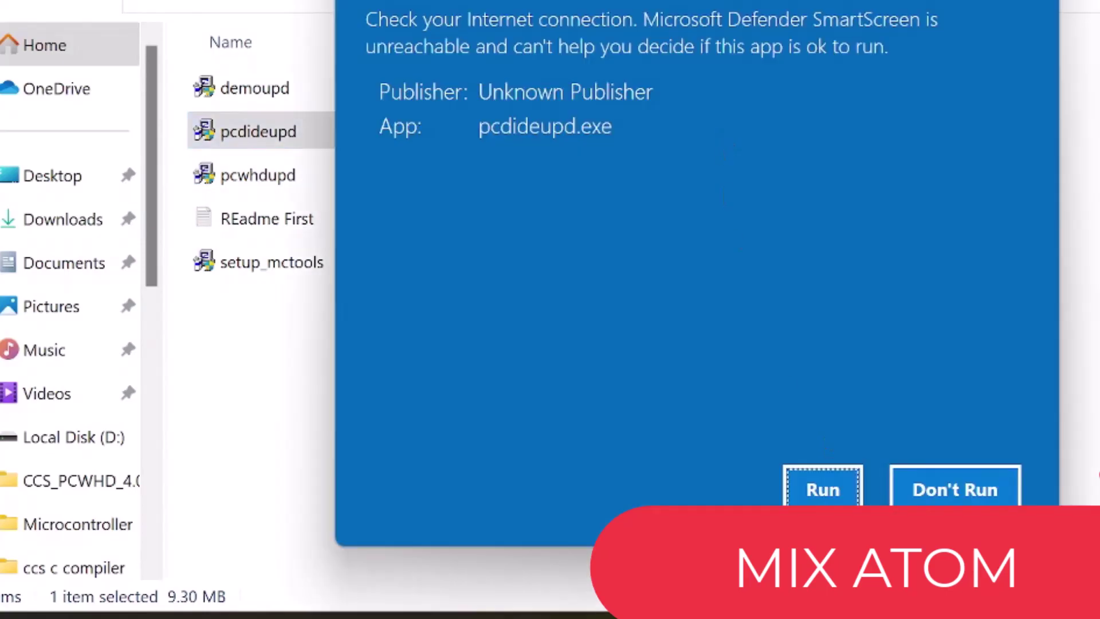
left_click(842, 493)
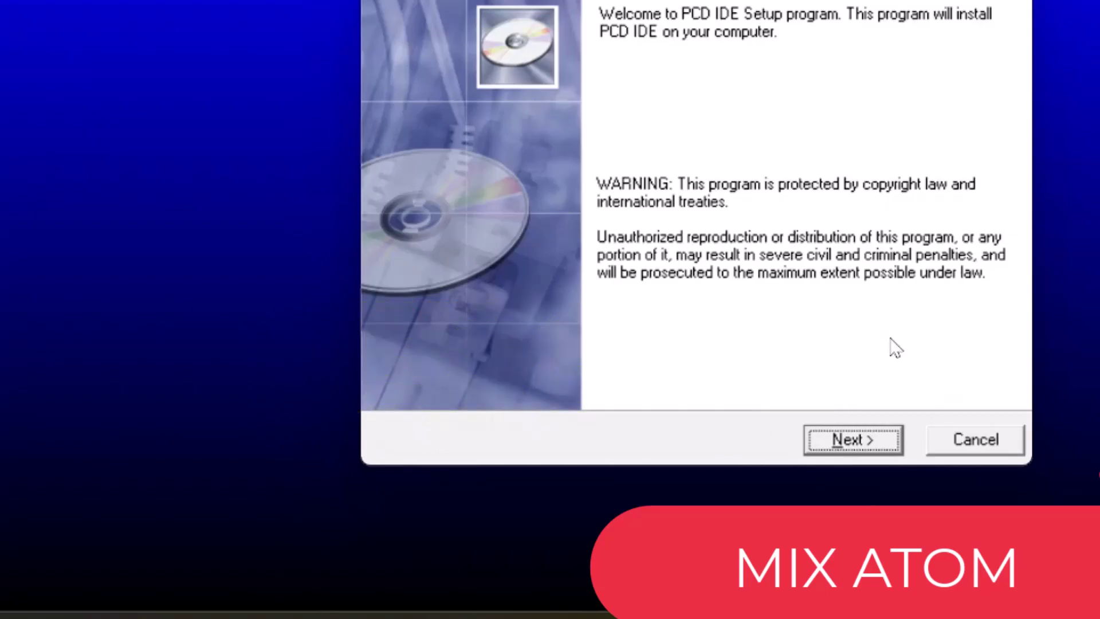
left_click(854, 441)
left_click(854, 441)
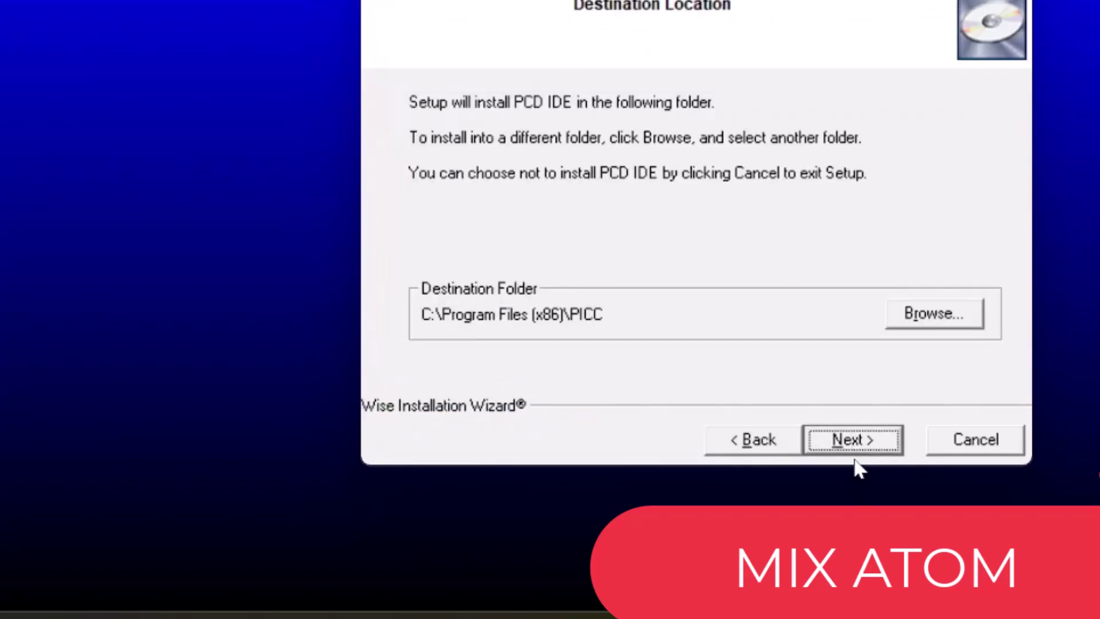
left_click(857, 450)
left_click(856, 444)
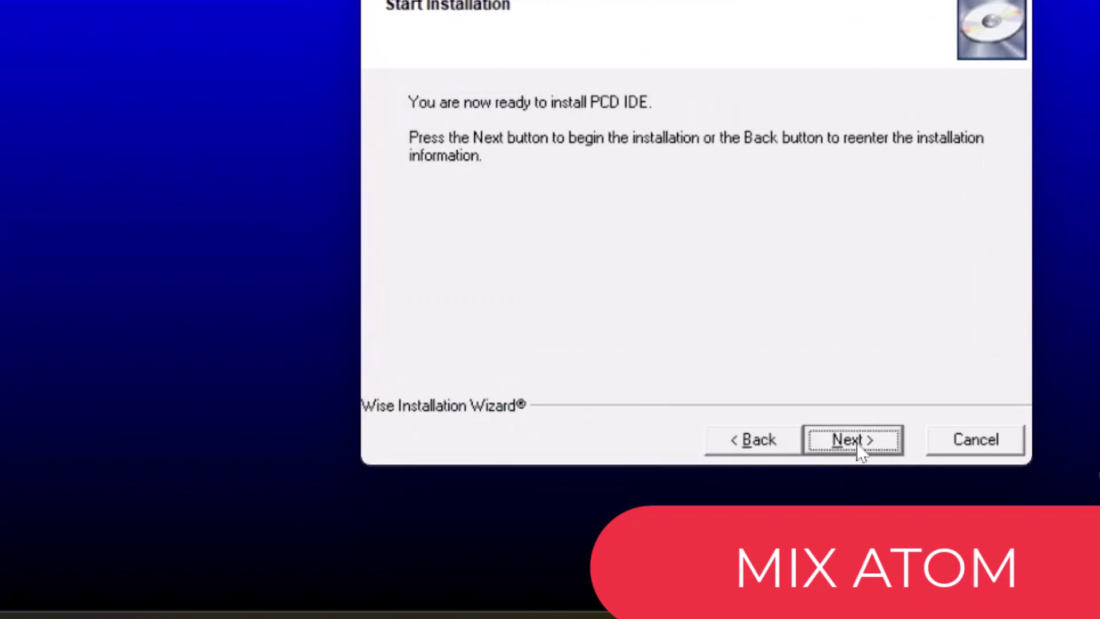
left_click(859, 447)
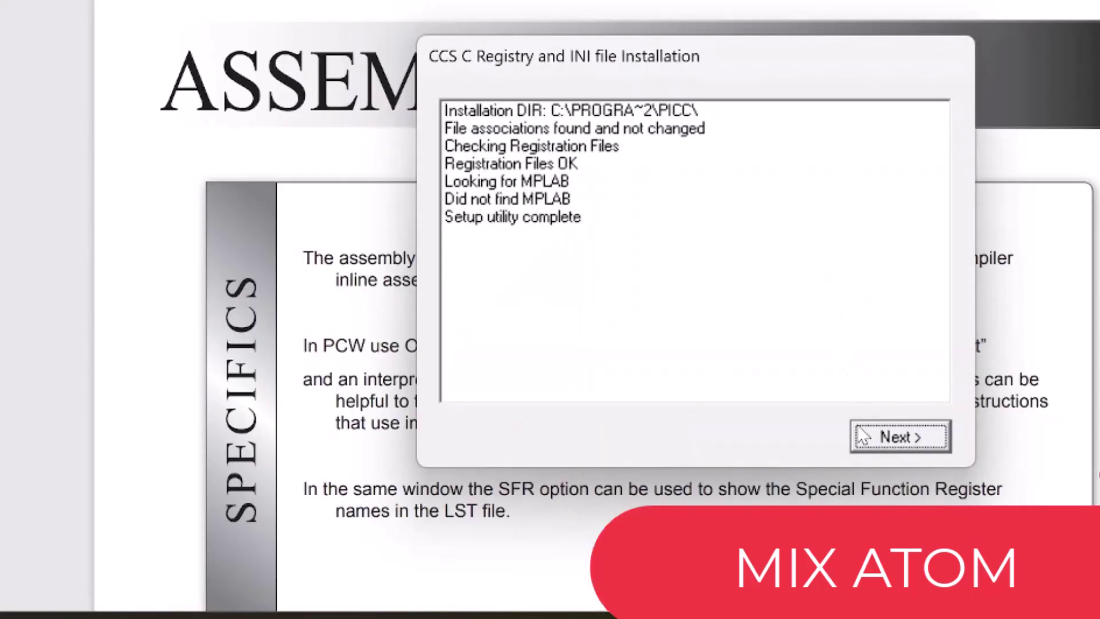
Continue past the registry report, dismiss the app chooser and finish the PCD IDE setup.
left_click(900, 433)
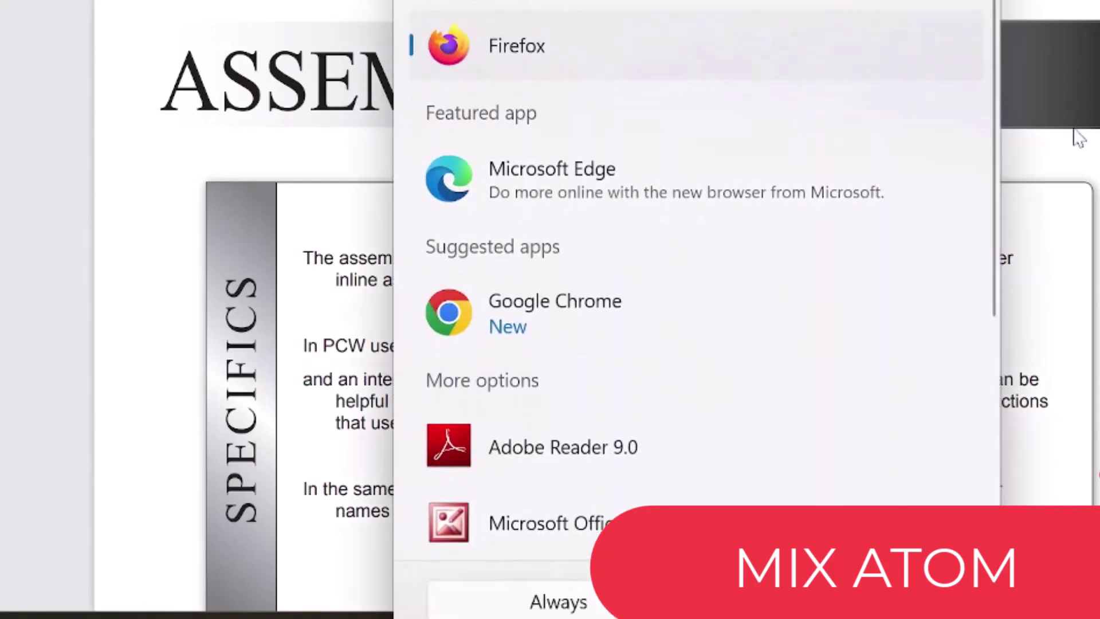
left_click(1073, 116)
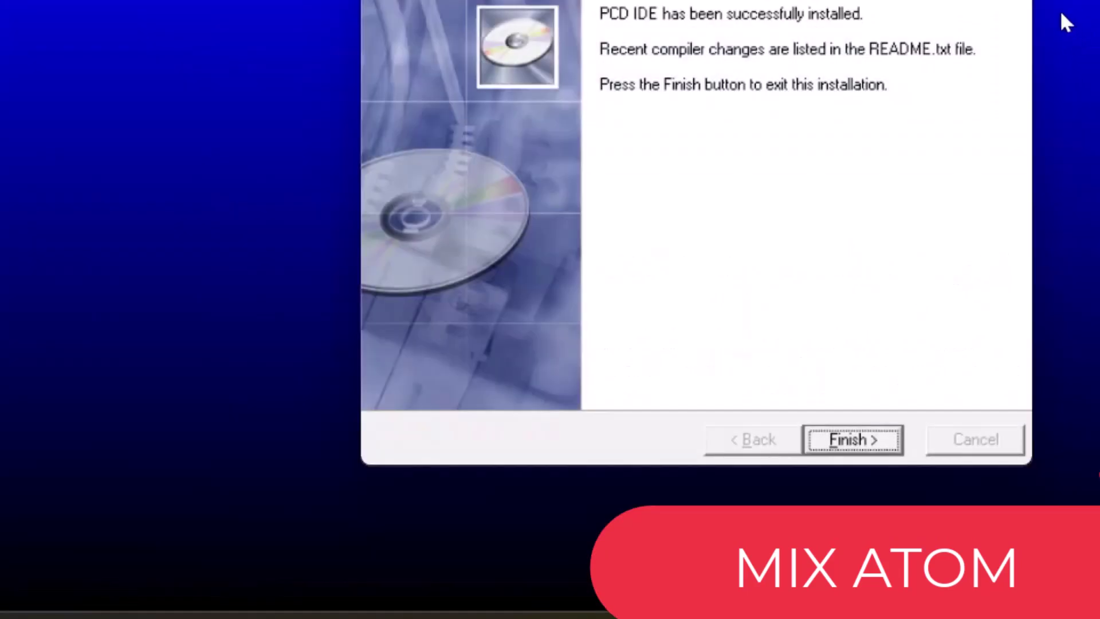
left_click(853, 439)
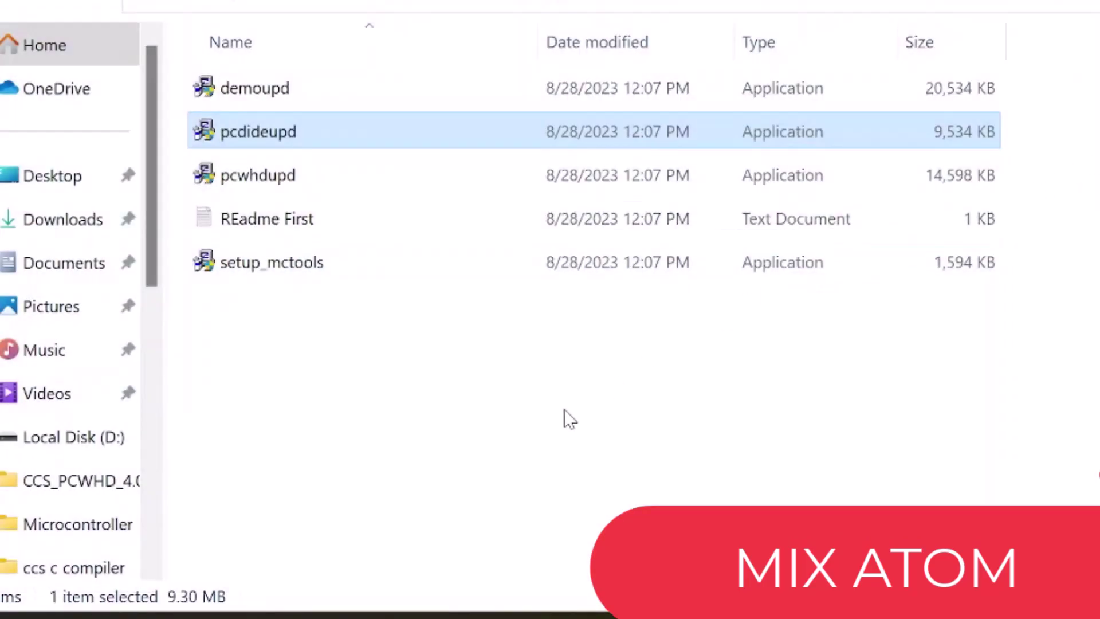
Run the setup_mctools installer, install Microchip Tools Interface into C:\Program Files (x86)\PICC and finish its setup.
left_click(926, 91)
left_click(956, 187)
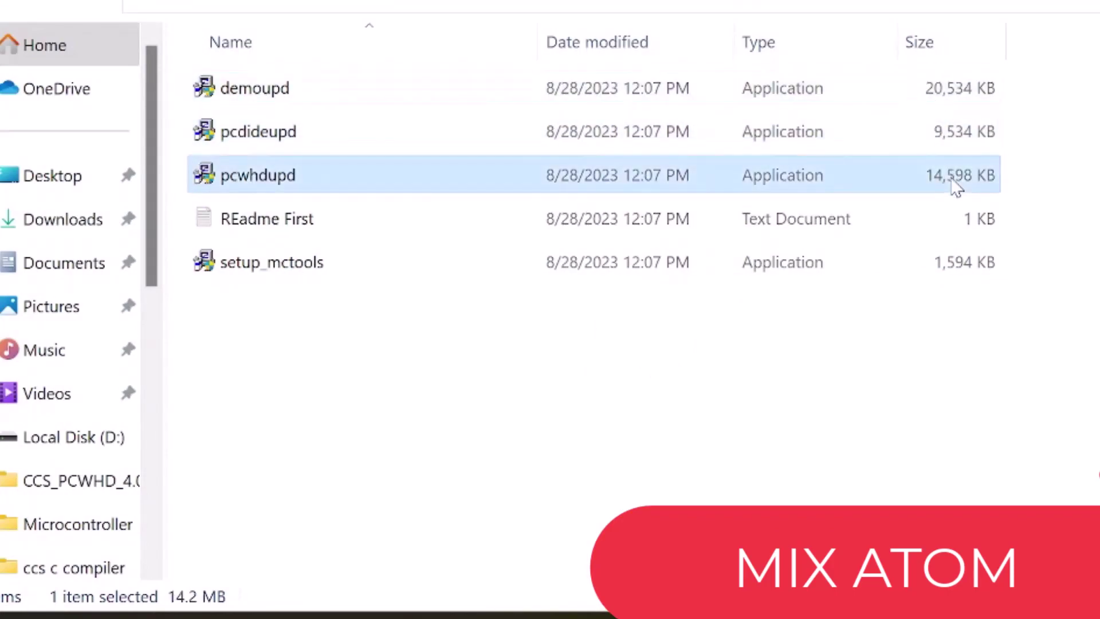
left_click(938, 138)
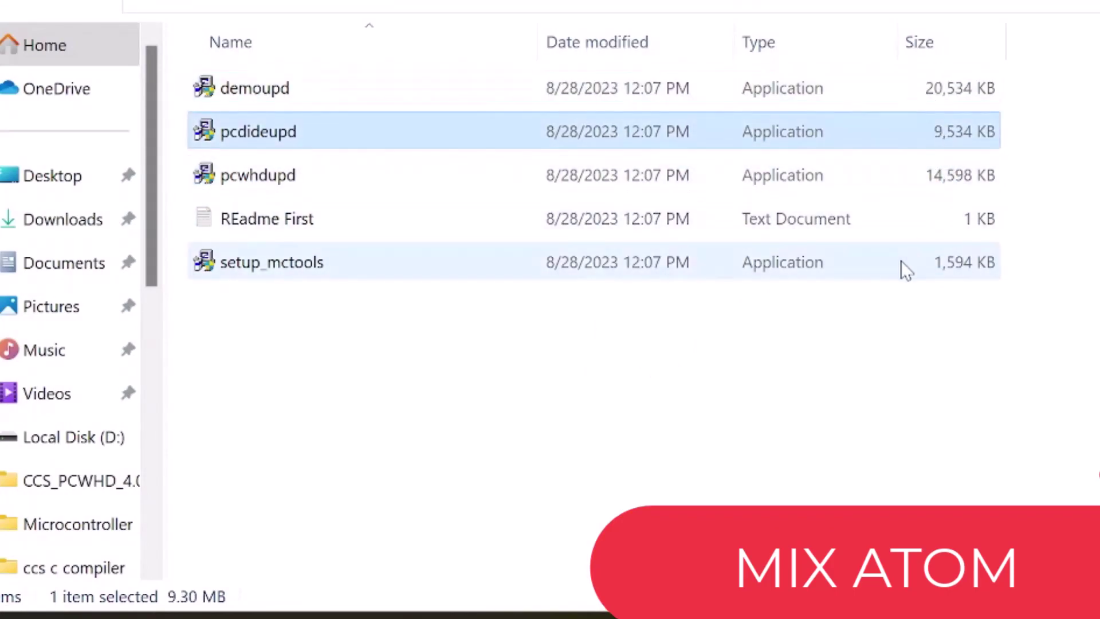
left_click(901, 262)
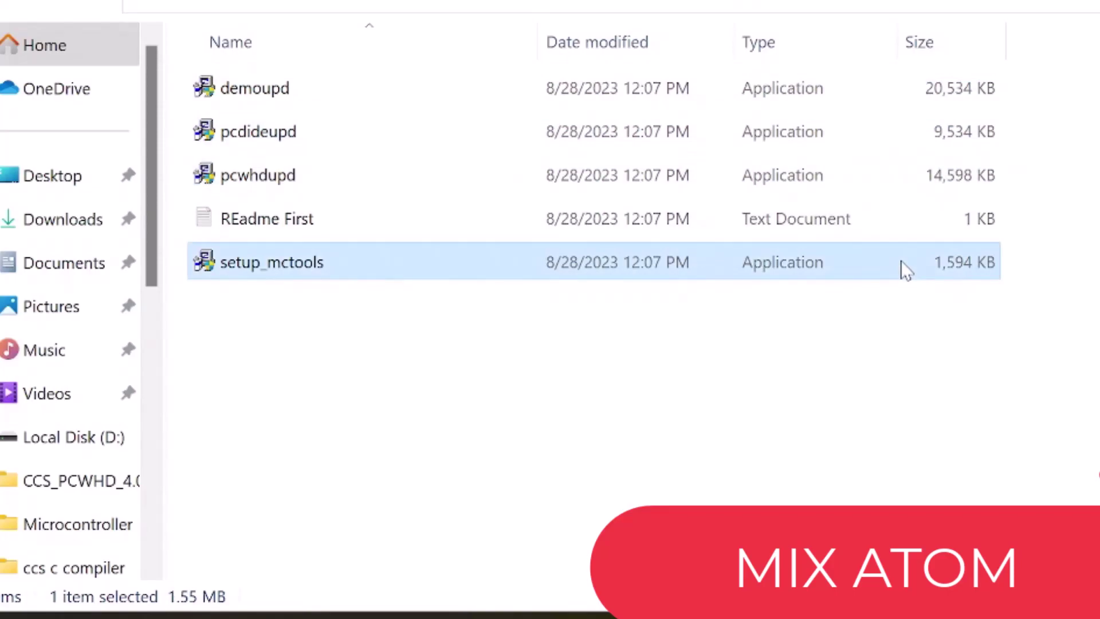
double_click(631, 274)
left_click(821, 490)
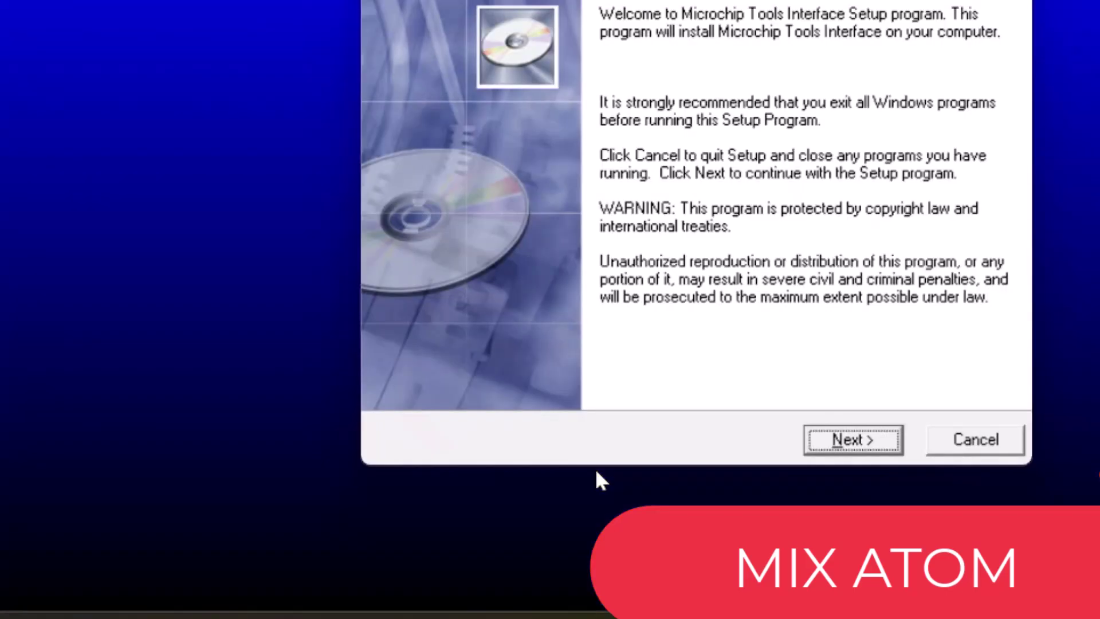
left_click(852, 441)
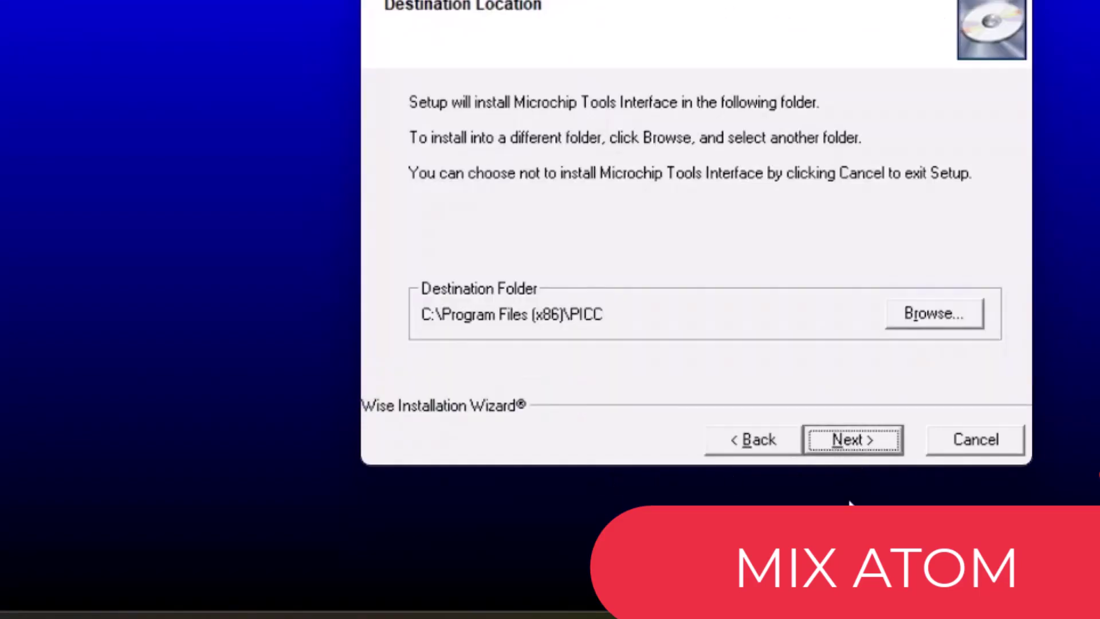
left_click(840, 443)
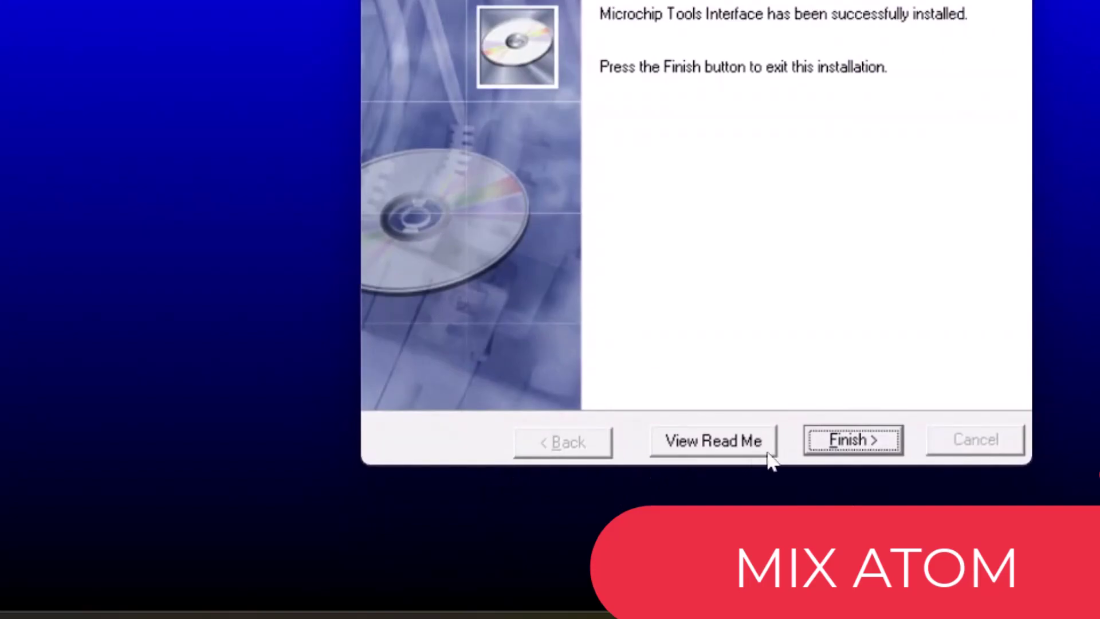
left_click(837, 445)
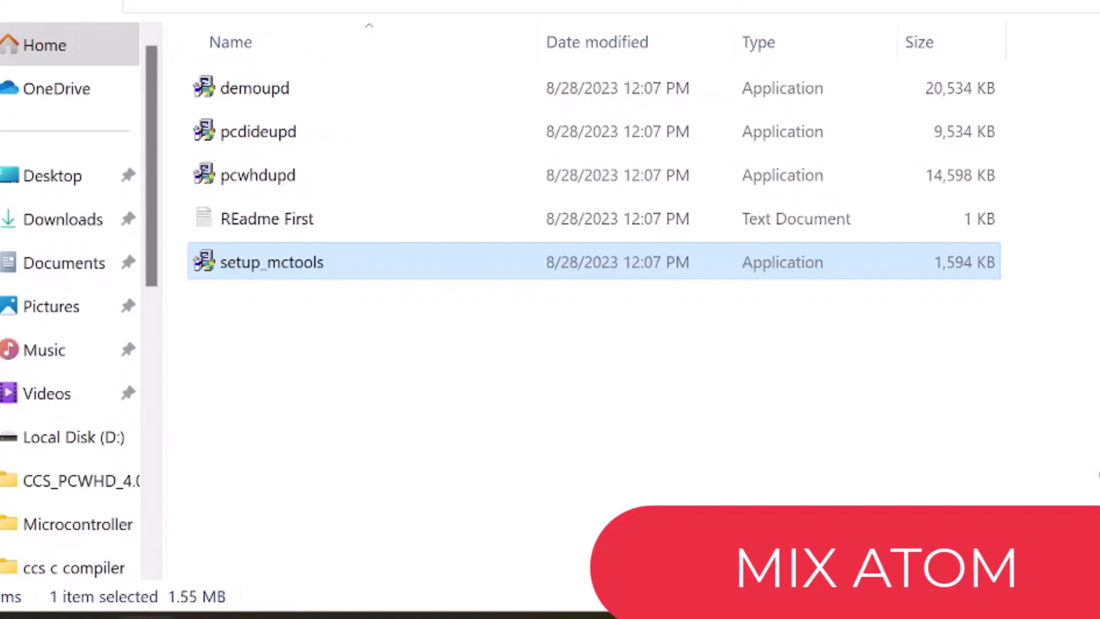
Switch to Windows Settings and open the Windows Security page under Privacy & security.
key("super")
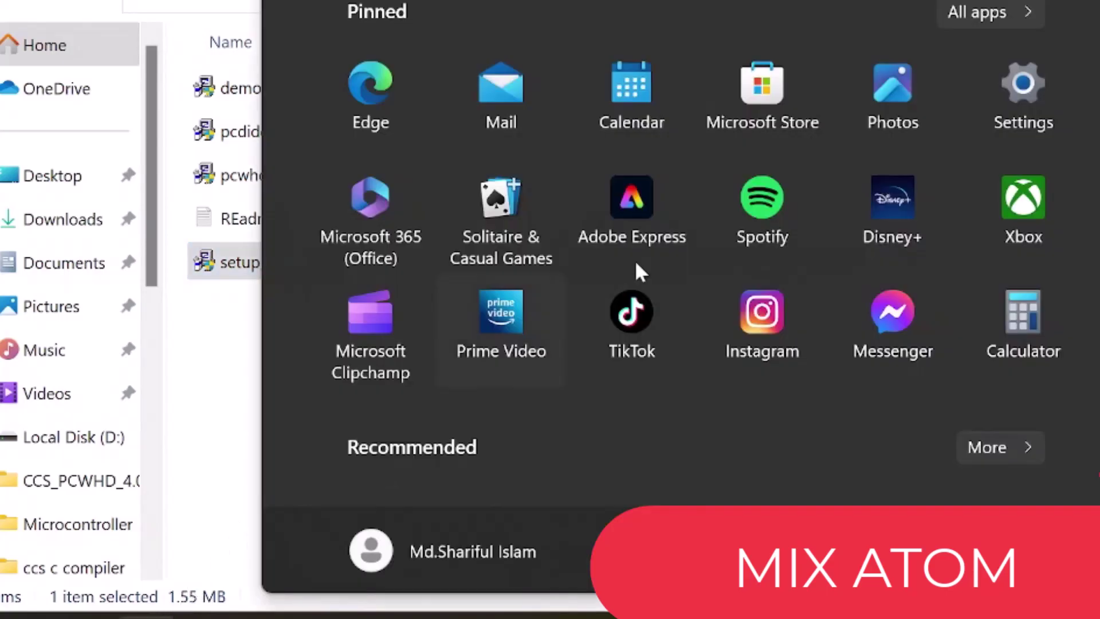
left_click(1018, 75)
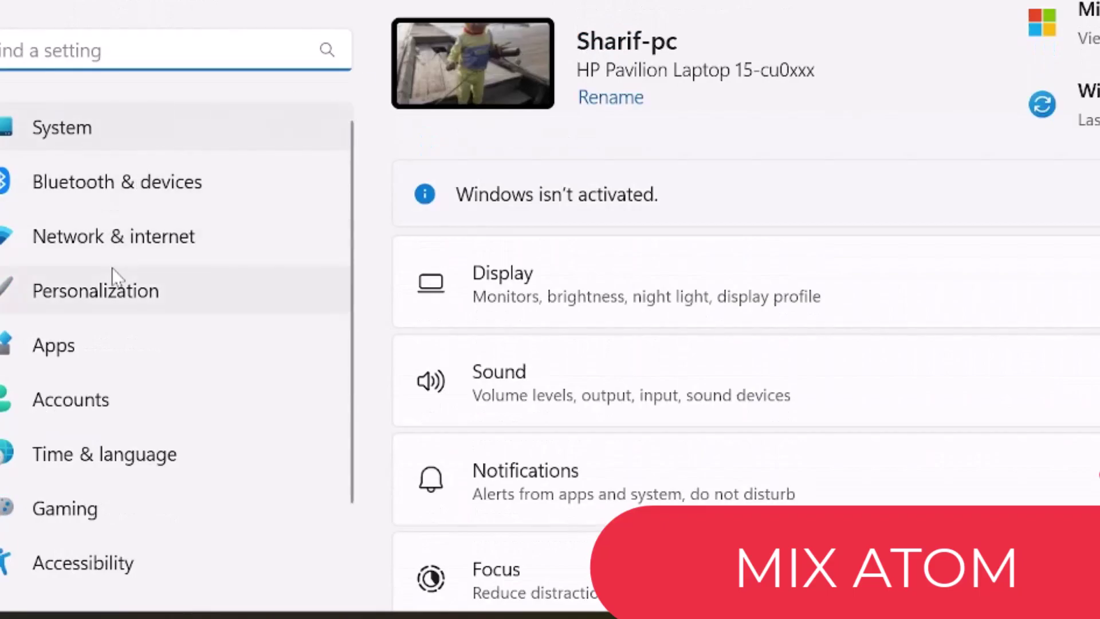
scroll(143, 307, "down", 2)
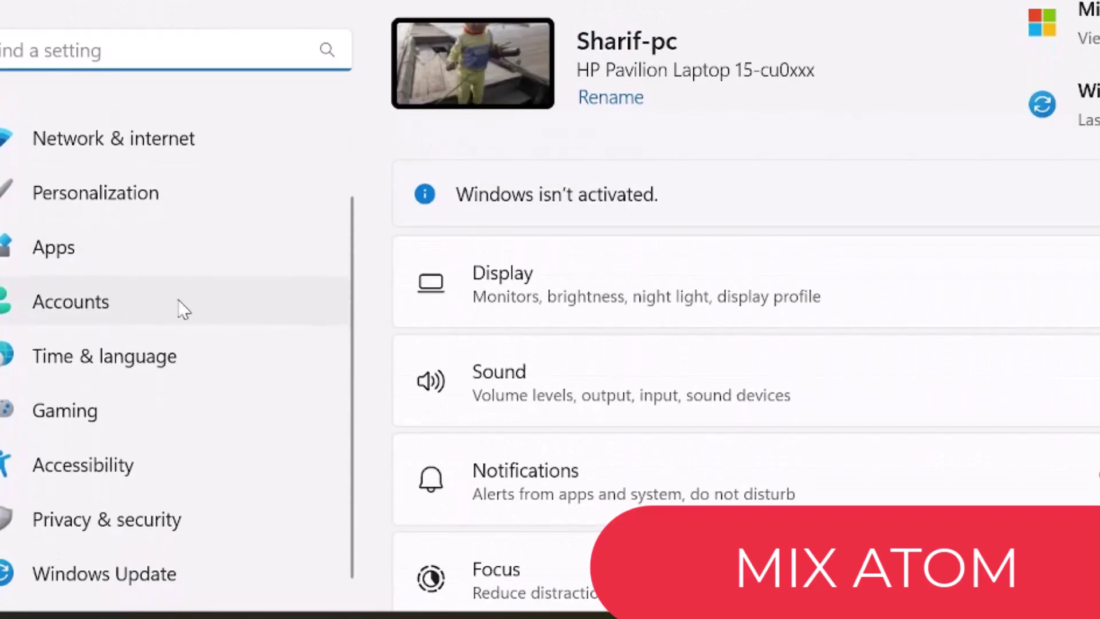
left_click(148, 530)
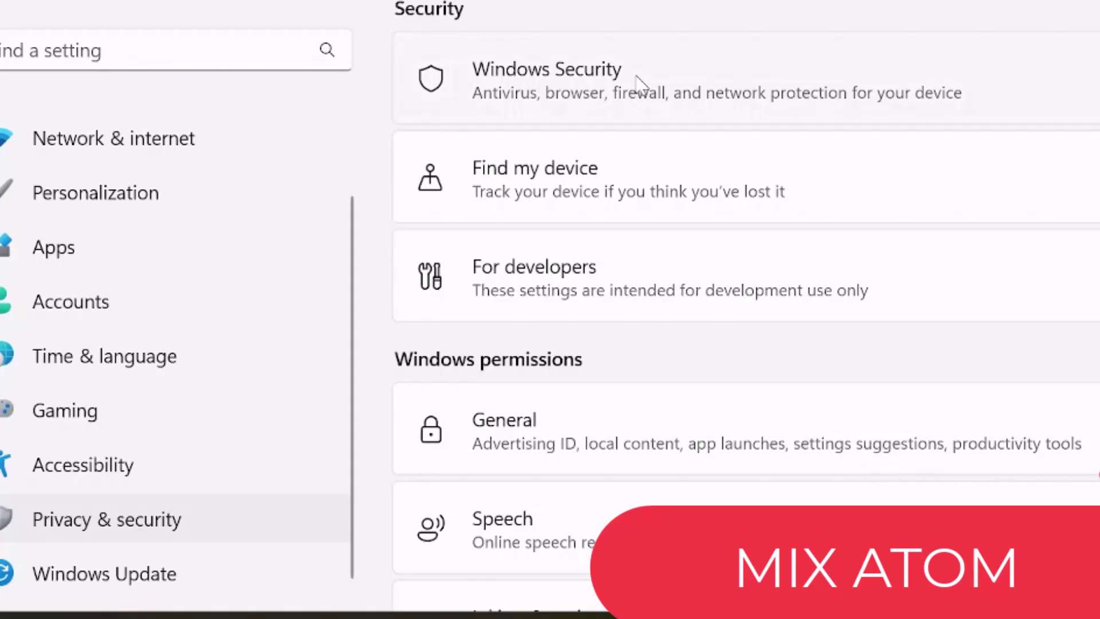
left_click(903, 109)
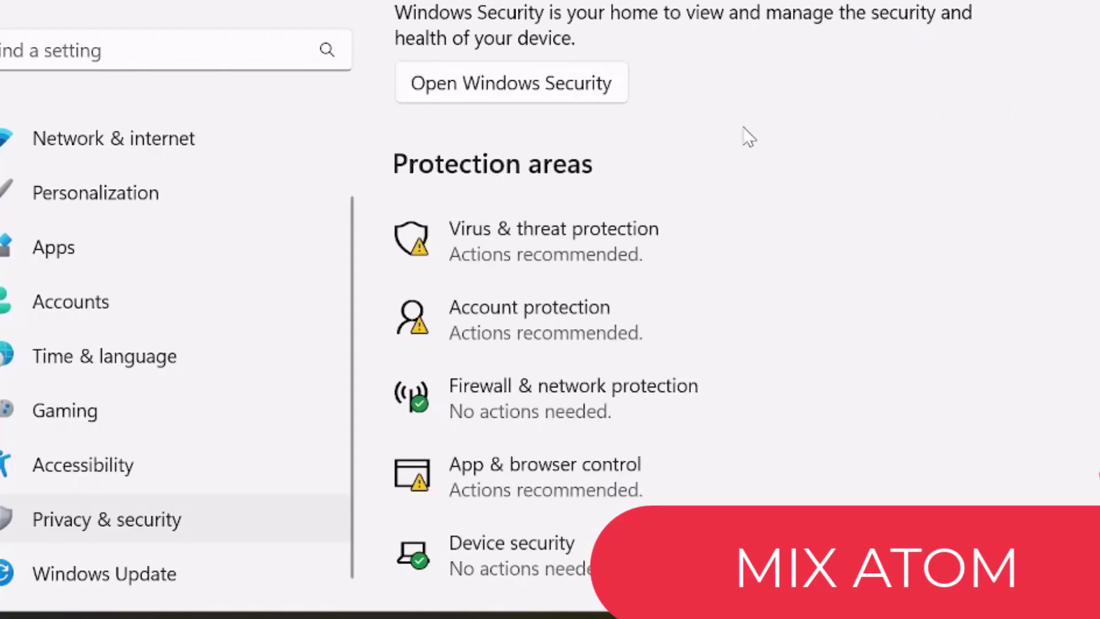
Open Virus & threat protection from the protection areas of Windows Security.
scroll(553, 174, "down", 6)
scroll(699, 206, "up", 5)
scroll(713, 215, "up", 1)
scroll(579, 179, "down", 3)
scroll(581, 204, "up", 2)
scroll(516, 207, "down", 1)
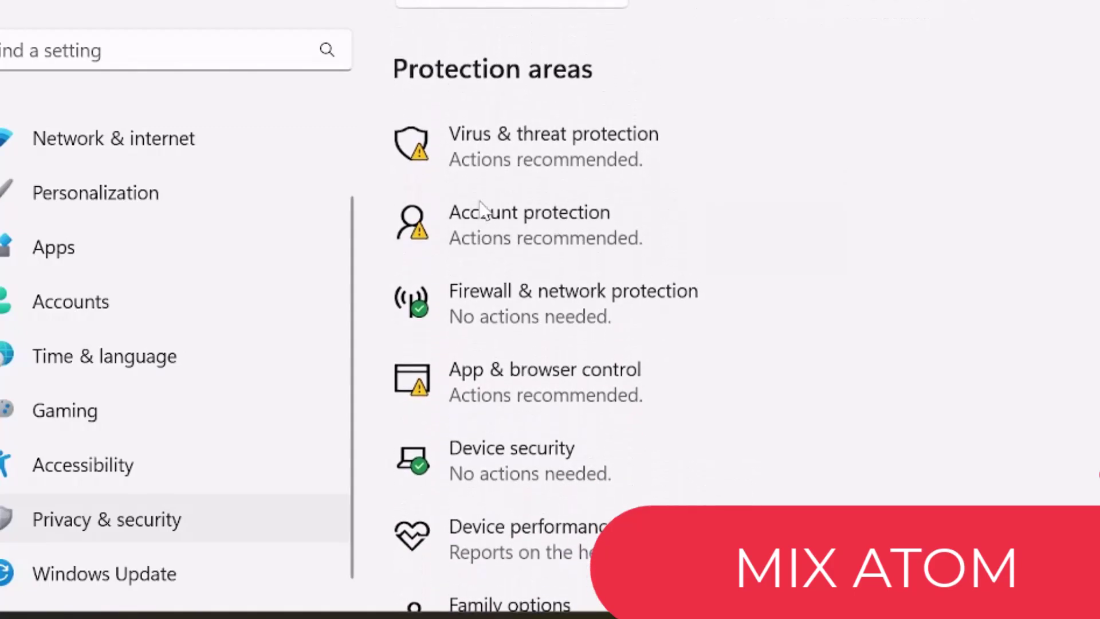
left_click(532, 156)
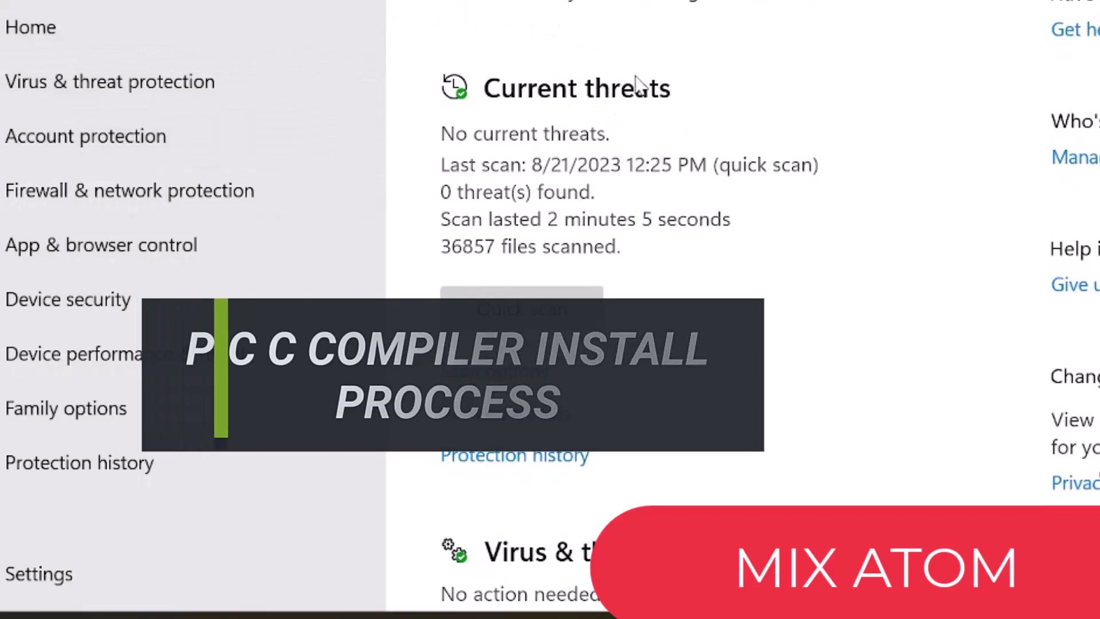
Open the management page for the Virus & threat protection settings.
scroll(700, 112, "down", 3)
scroll(695, 133, "down", 3)
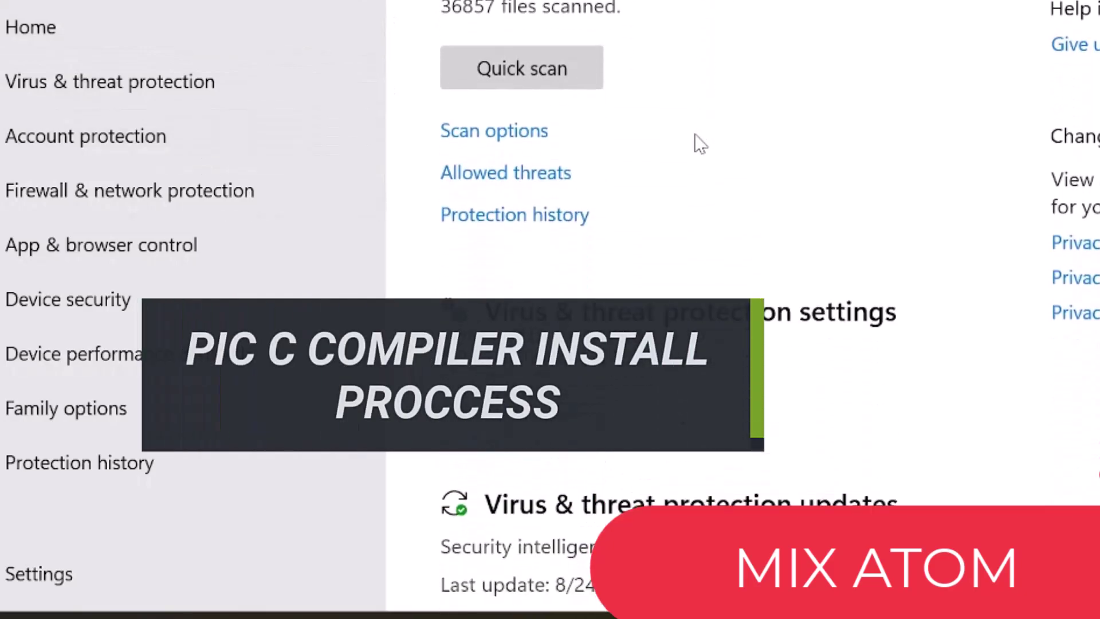
scroll(696, 142, "up", 6)
scroll(698, 150, "down", 6)
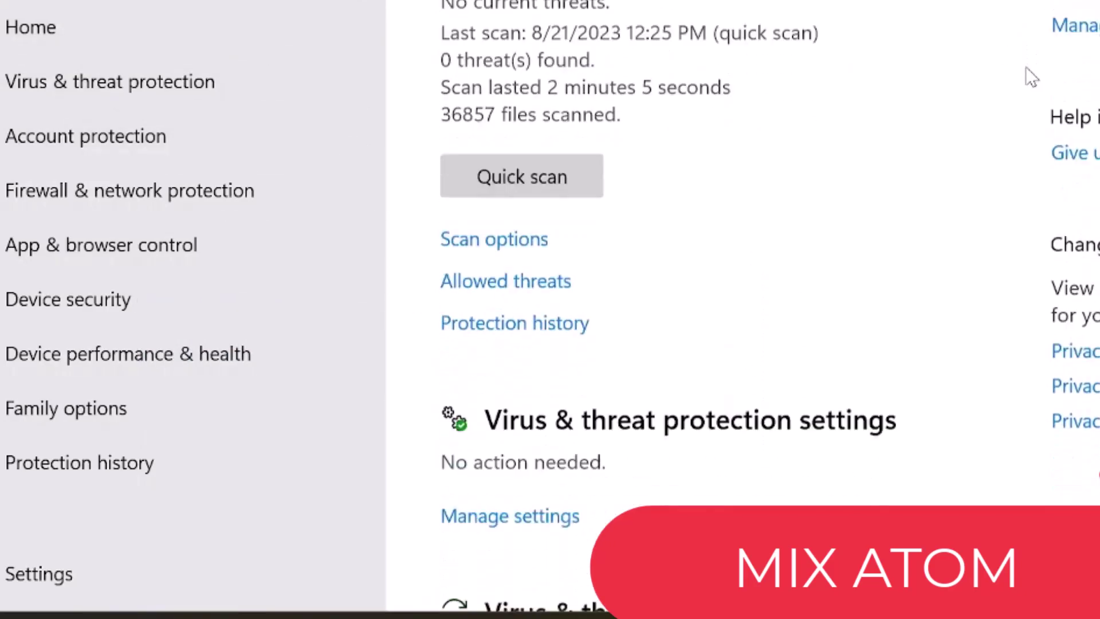
scroll(800, 282, "up", 6)
scroll(767, 256, "down", 6)
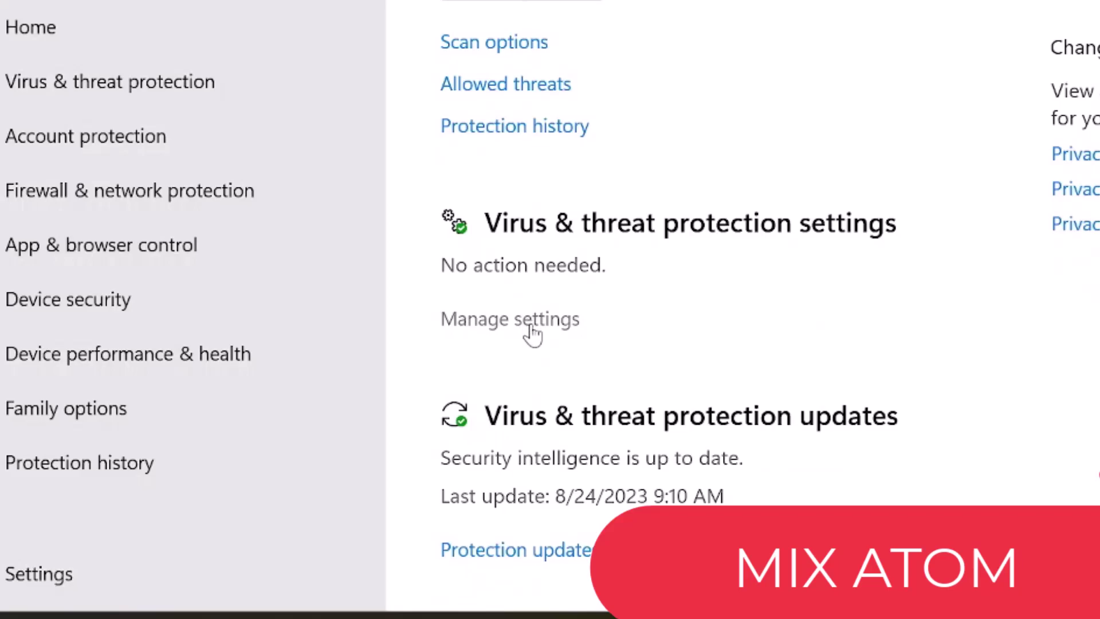
scroll(651, 277, "up", 6)
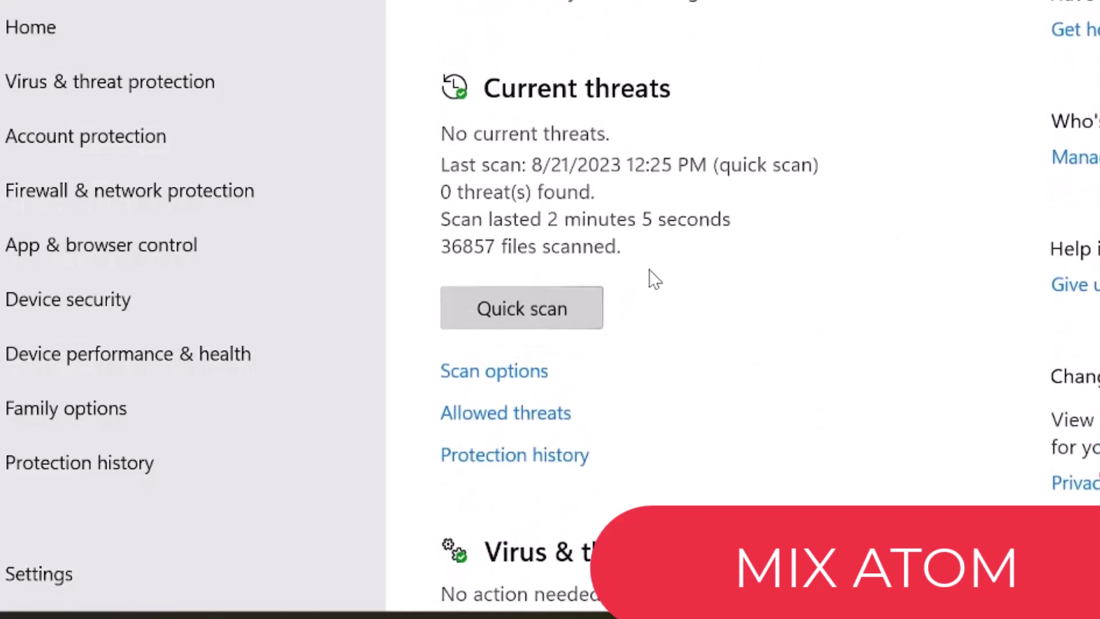
scroll(790, 187, "down", 8)
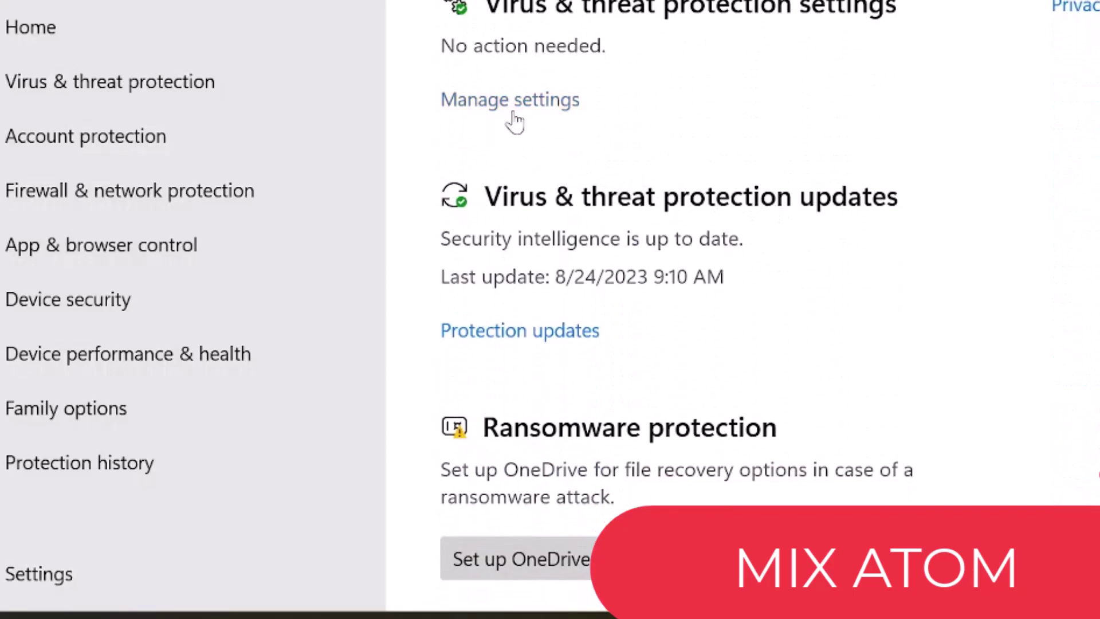
left_click(514, 114)
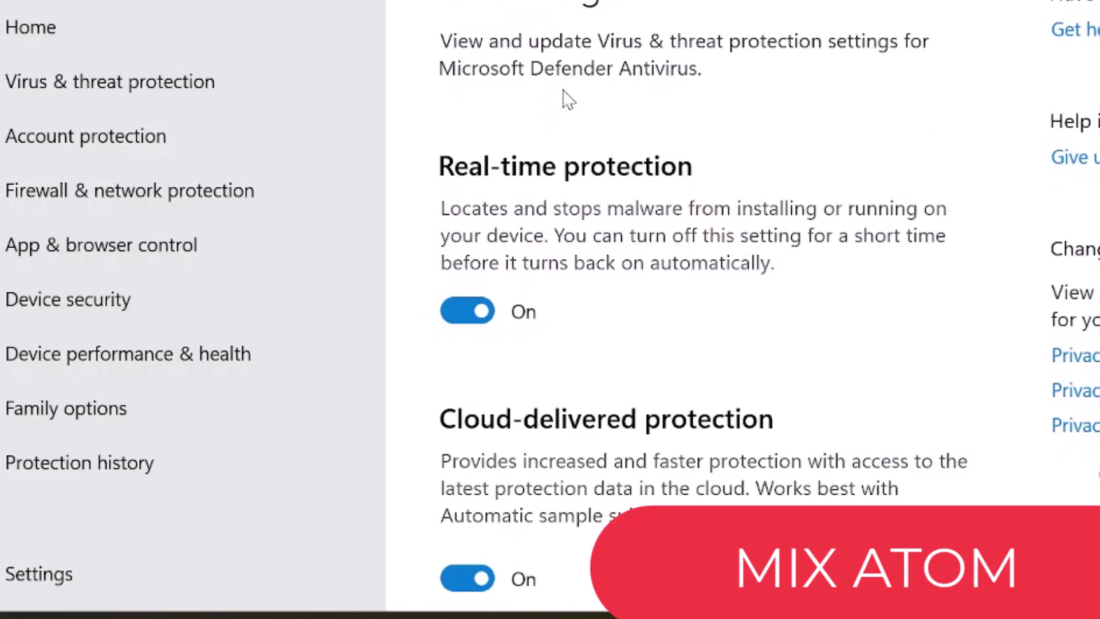
Turn off Real-time protection, Cloud-delivered protection, Automatic sample submission and Tamper Protection.
scroll(565, 100, "down", 15)
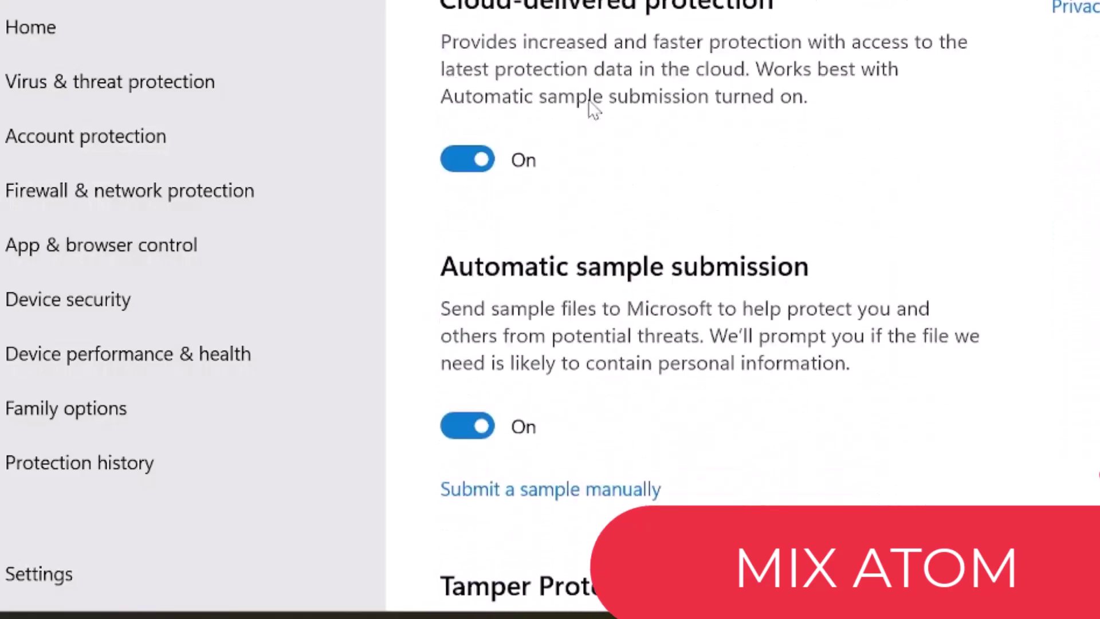
scroll(579, 141, "up", 15)
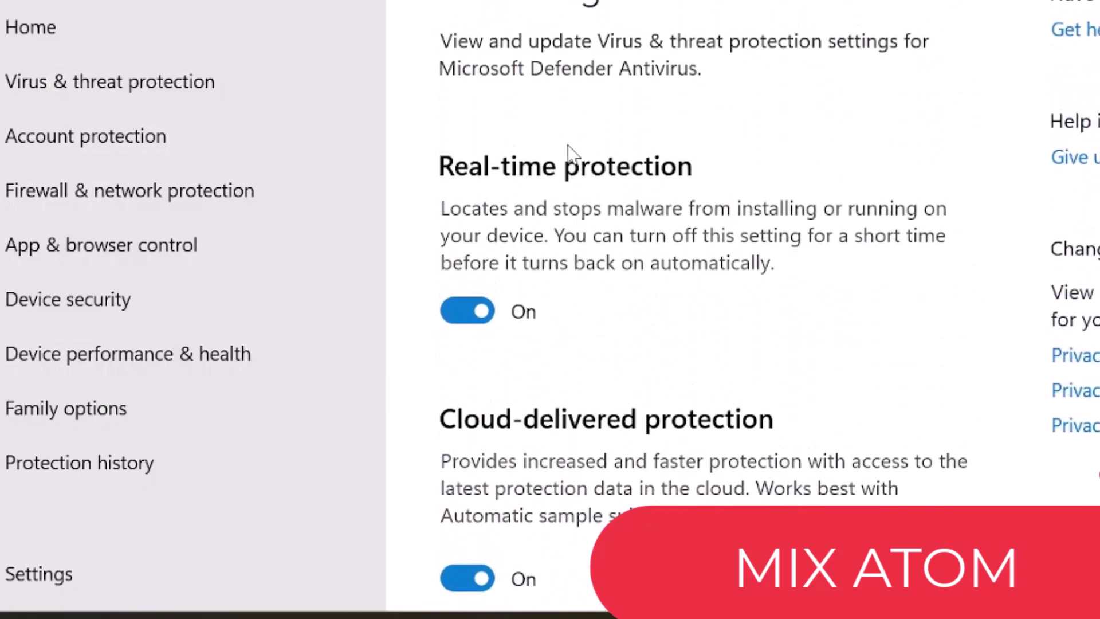
left_click(460, 319)
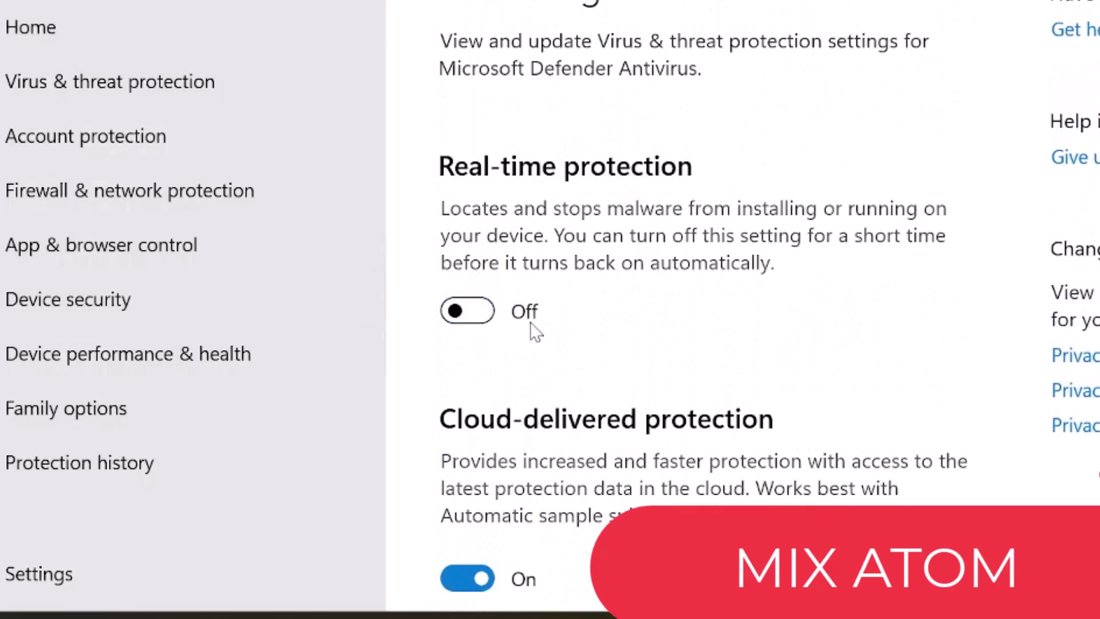
scroll(544, 473, "down", 5)
left_click(480, 323)
scroll(474, 427, "down", 5)
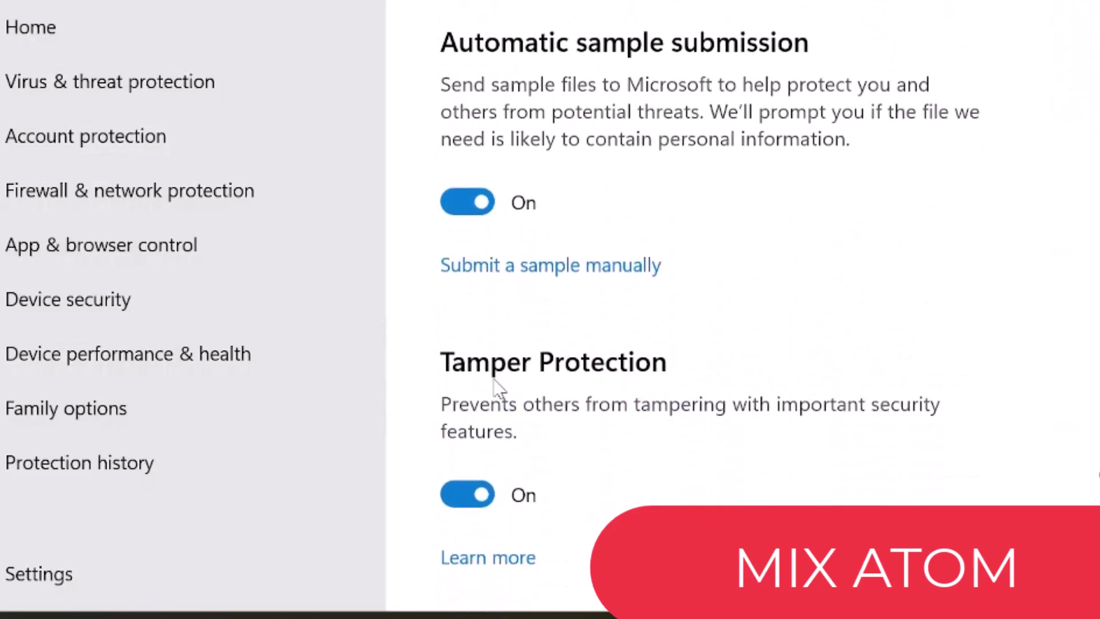
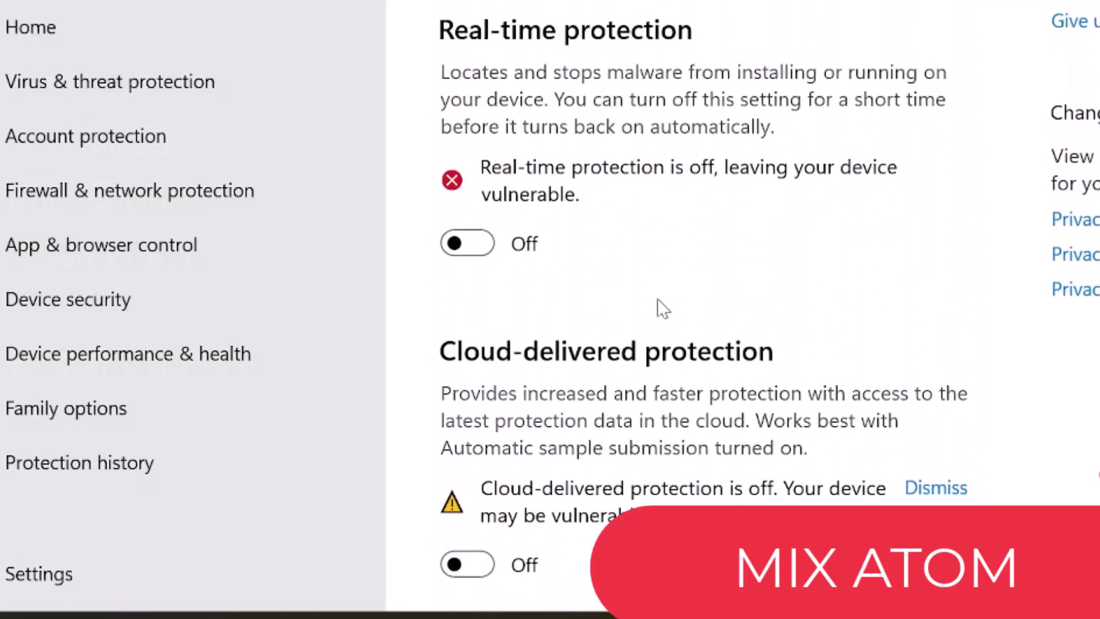
Review the Microsoft Defender Antivirus settings from Real-time protection down to Exclusions.
scroll(734, 224, "down", 6)
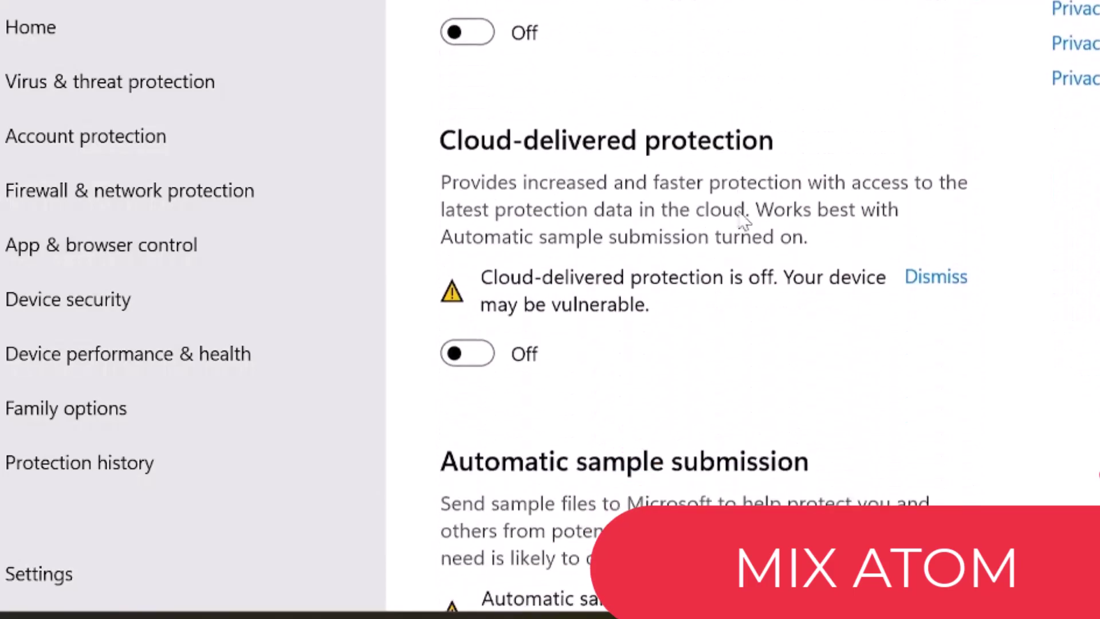
scroll(744, 209, "down", 10)
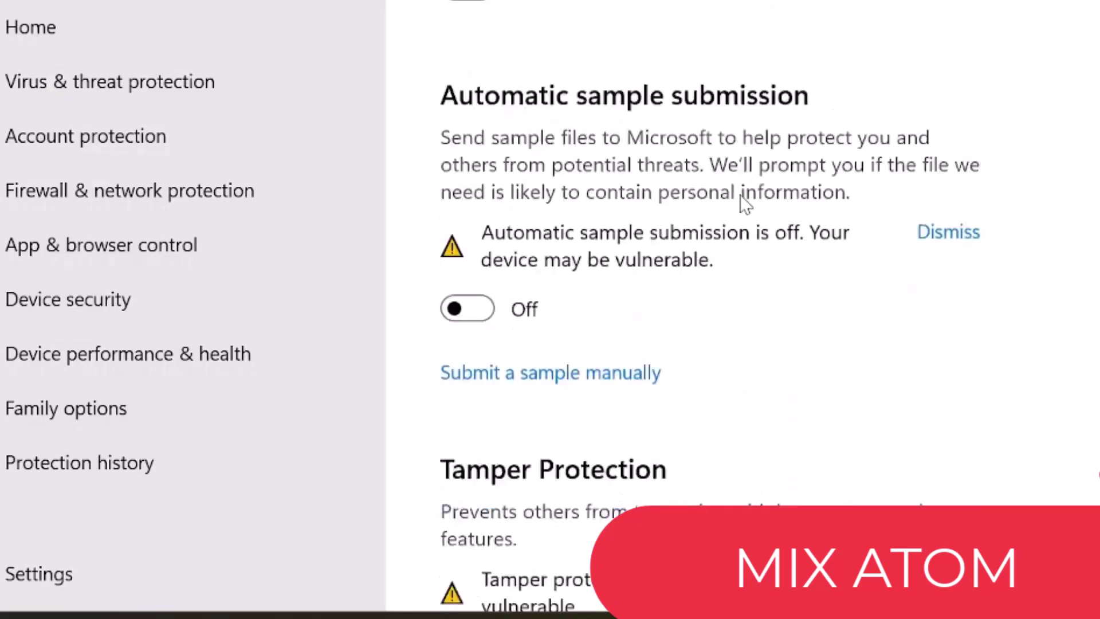
scroll(743, 204, "up", 10)
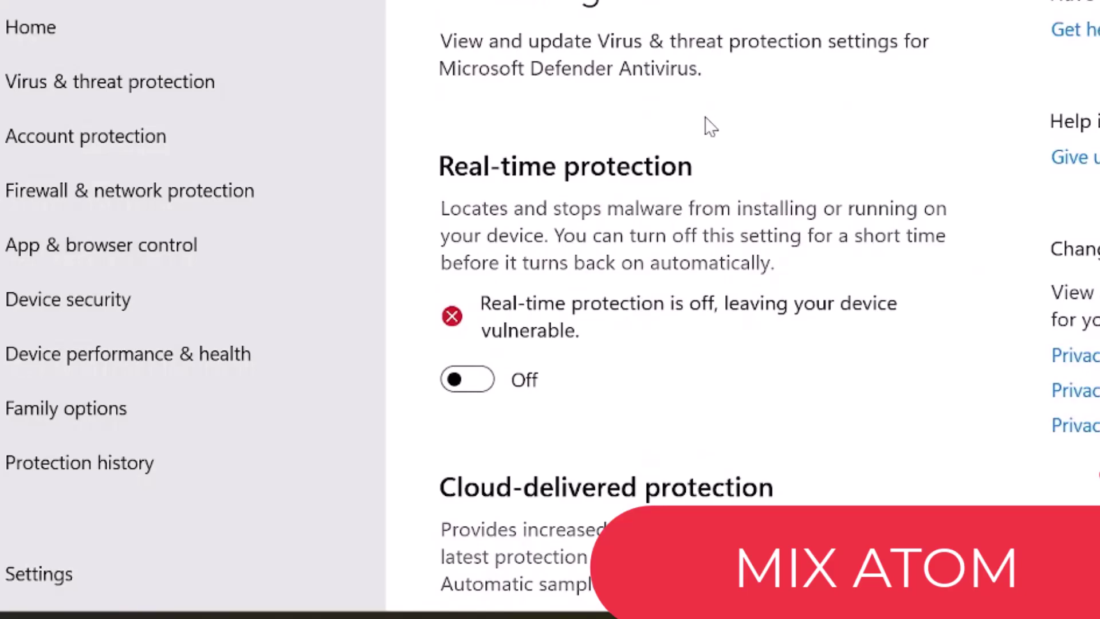
scroll(710, 126, "down", 5)
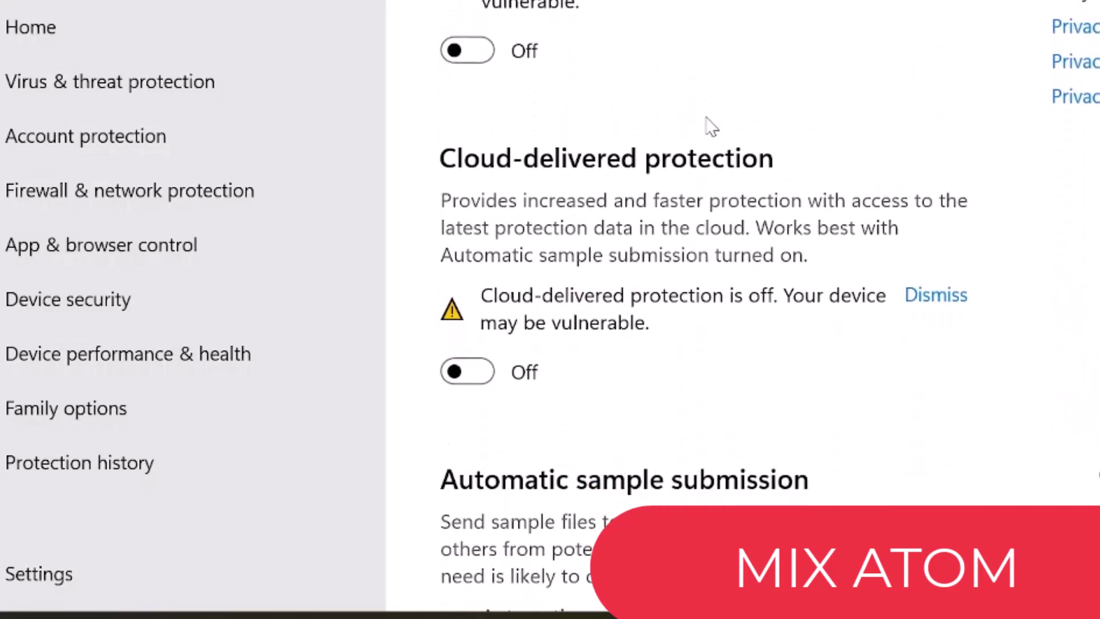
scroll(710, 127, "down", 15)
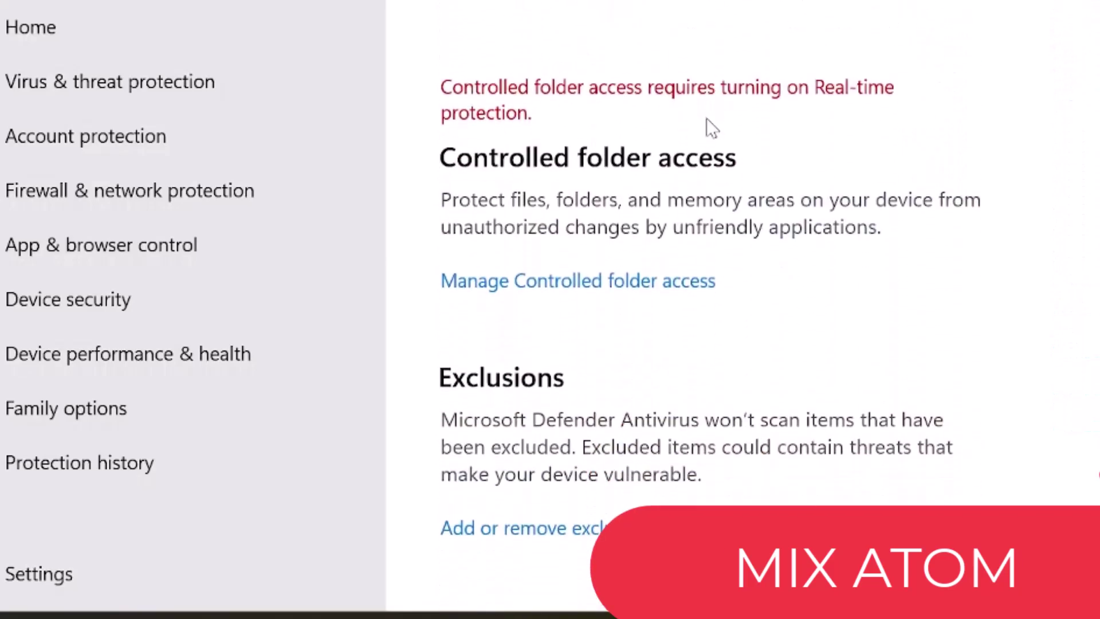
scroll(710, 128, "up", 20)
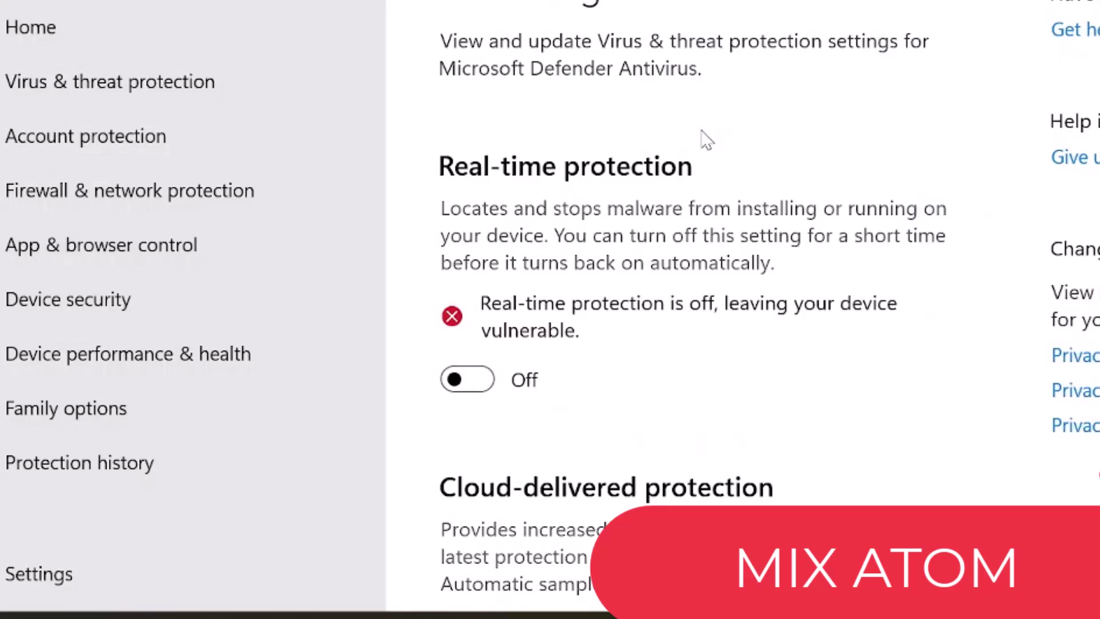
scroll(706, 139, "down", 5)
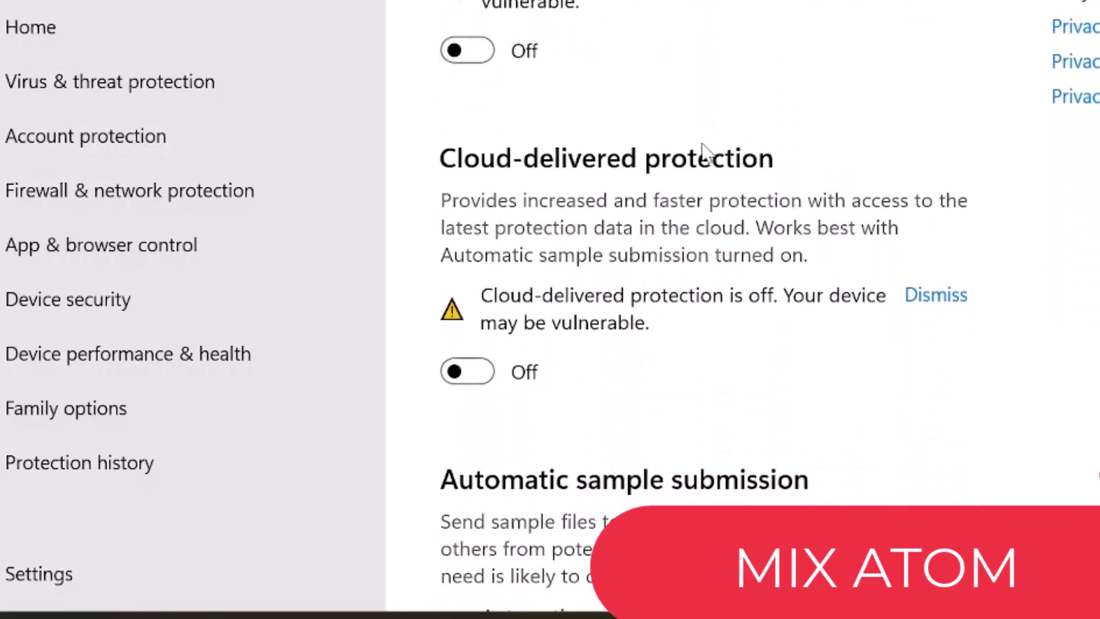
scroll(788, 172, "down", 10)
scroll(789, 173, "down", 1)
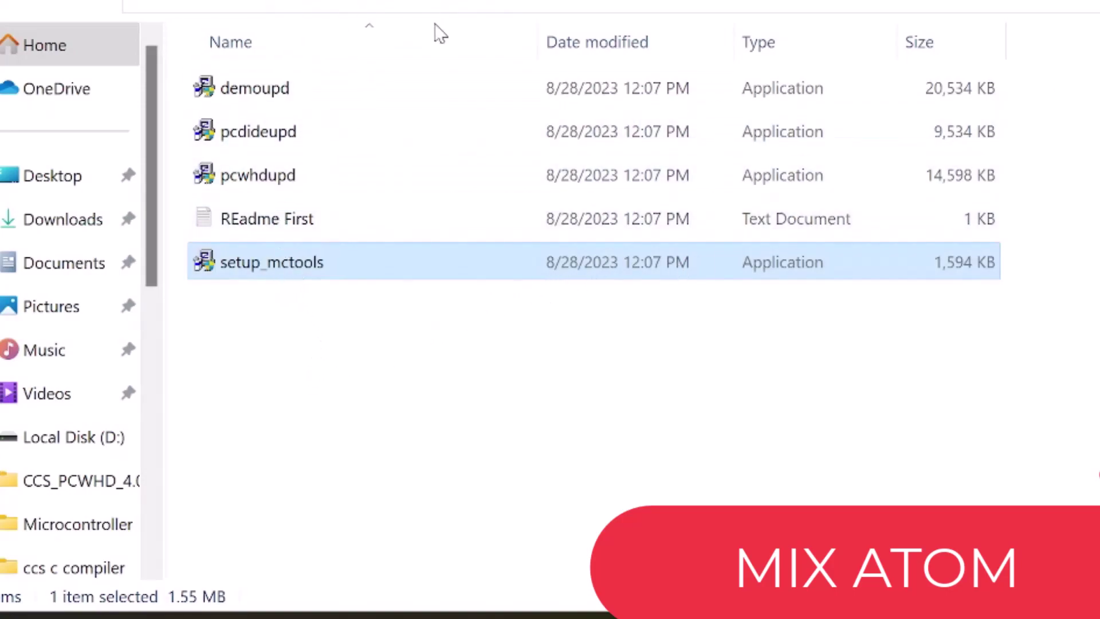
Switch to File Explorer and extract the CCS_PCWHD_4.057 zip in the ccs c compiler folder, replacing the existing files in the destination.
left_click(101, 3)
left_click(101, 2)
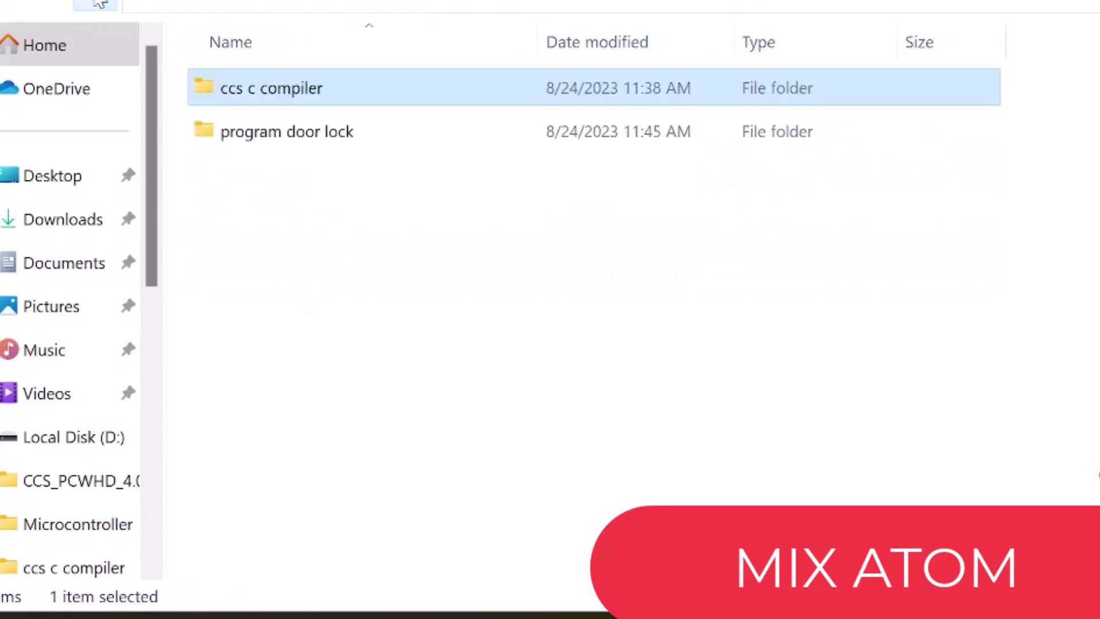
double_click(249, 88)
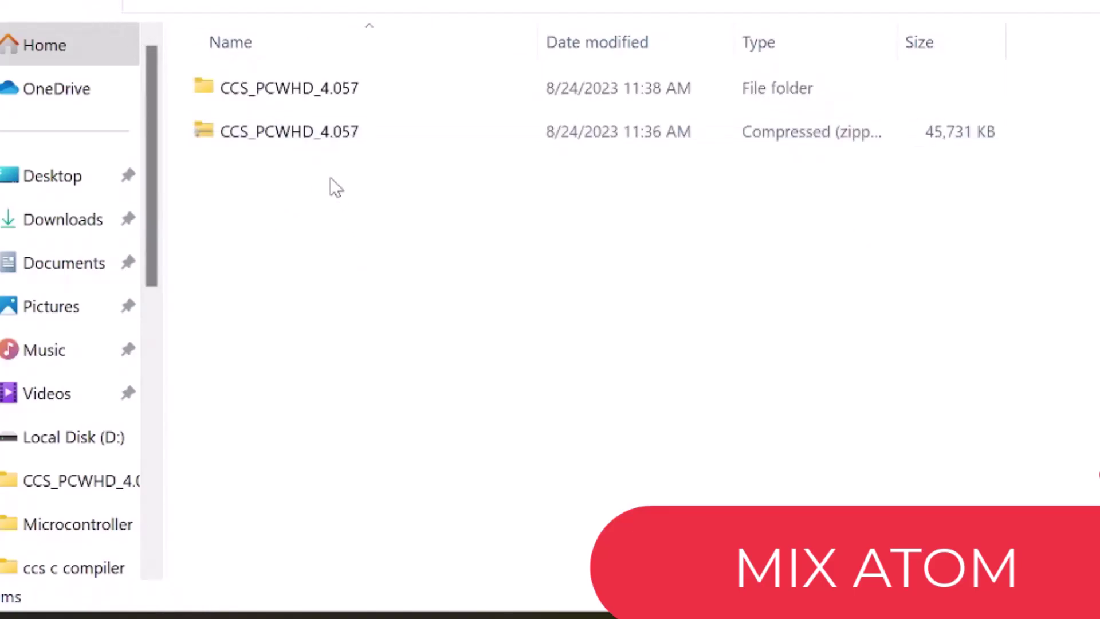
left_click(334, 135)
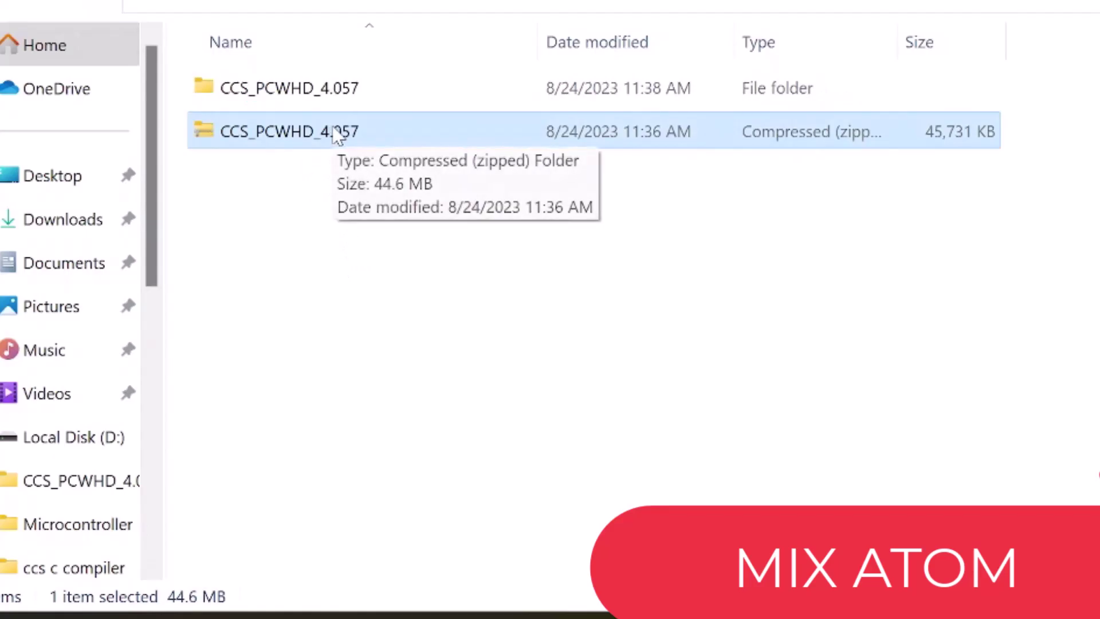
right_click(337, 136)
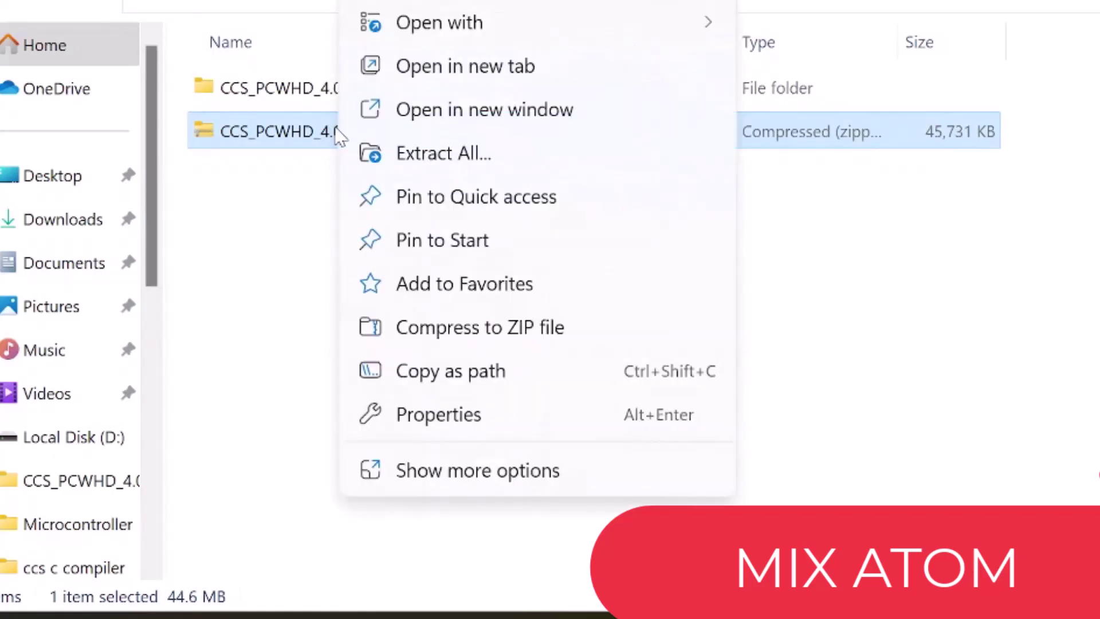
left_click(443, 153)
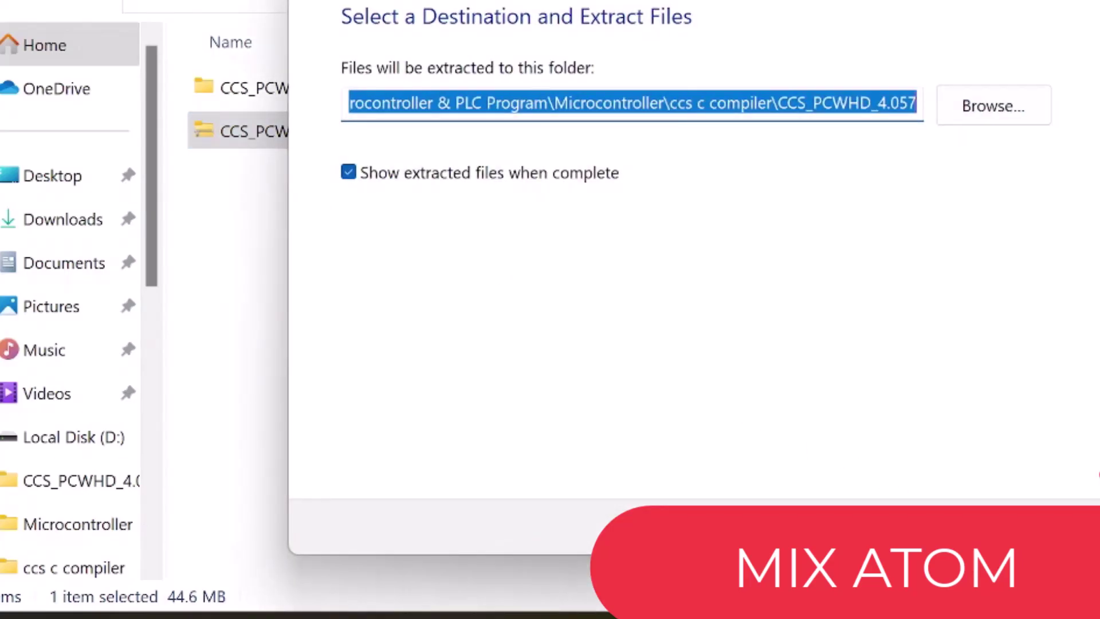
key("Return")
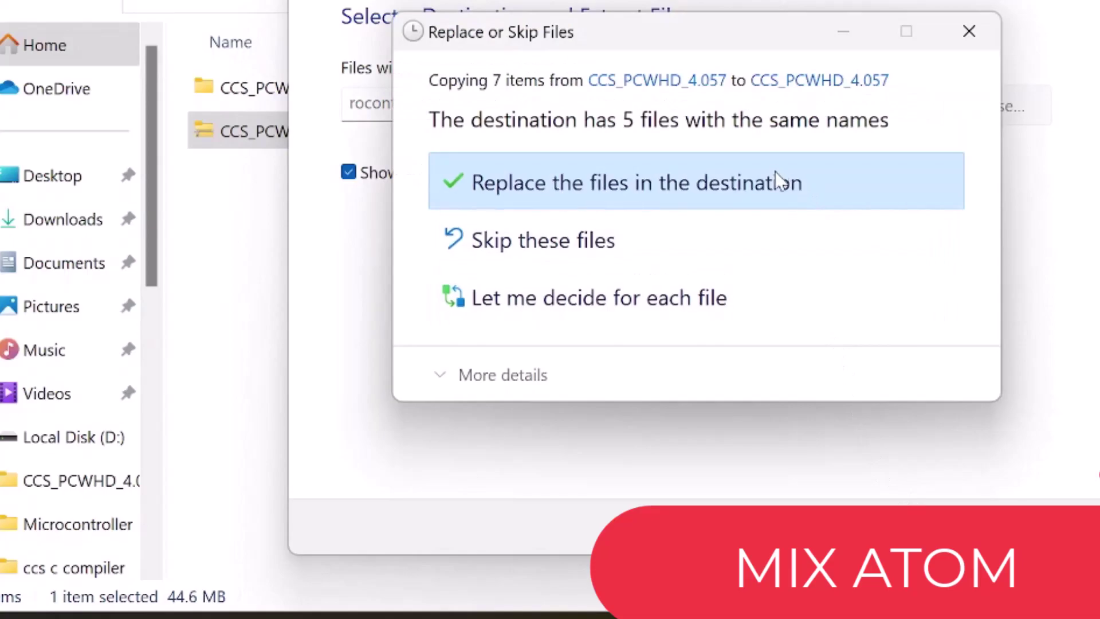
left_click(776, 175)
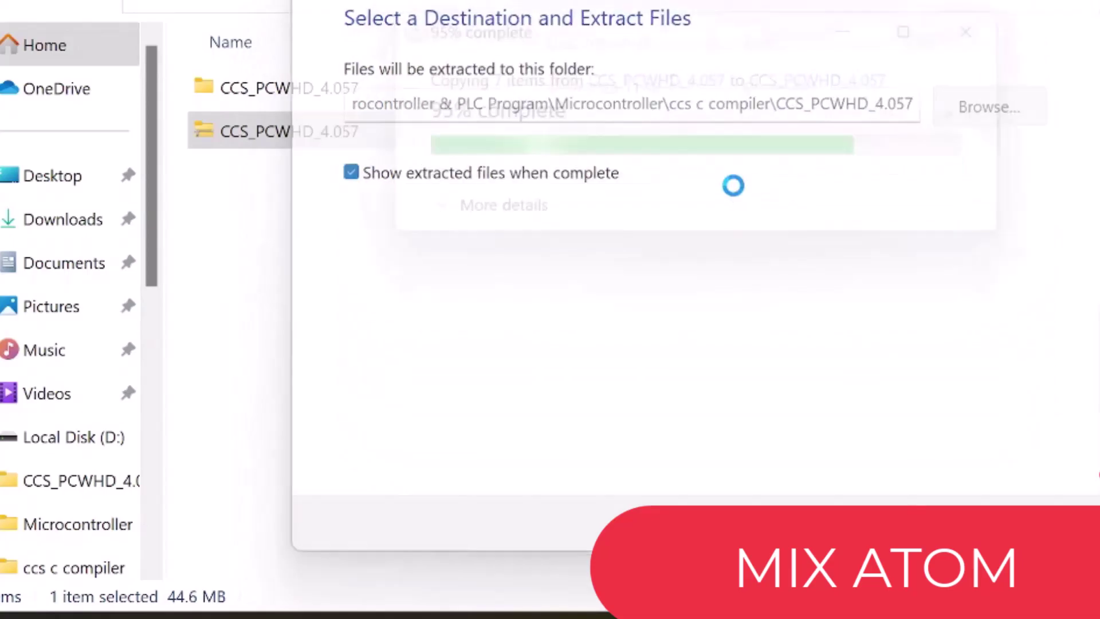
key("Delete")
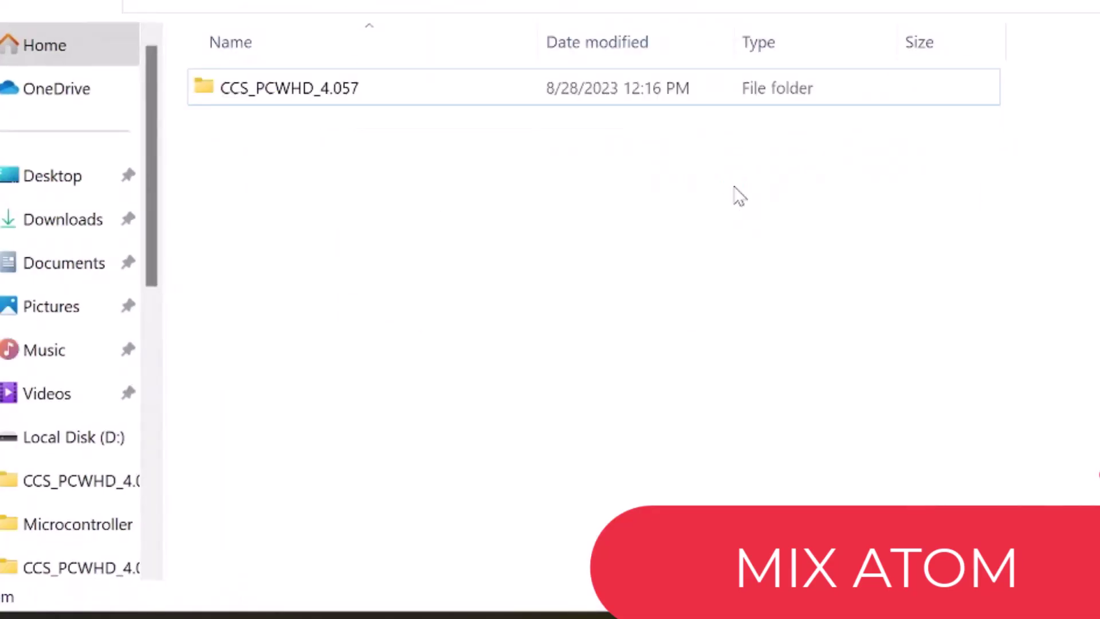
Open the extracted CCS_PCWHD_4.057 folder and run keyfilegen_pcwhd, allowing it through the SmartScreen prompt.
double_click(554, 95)
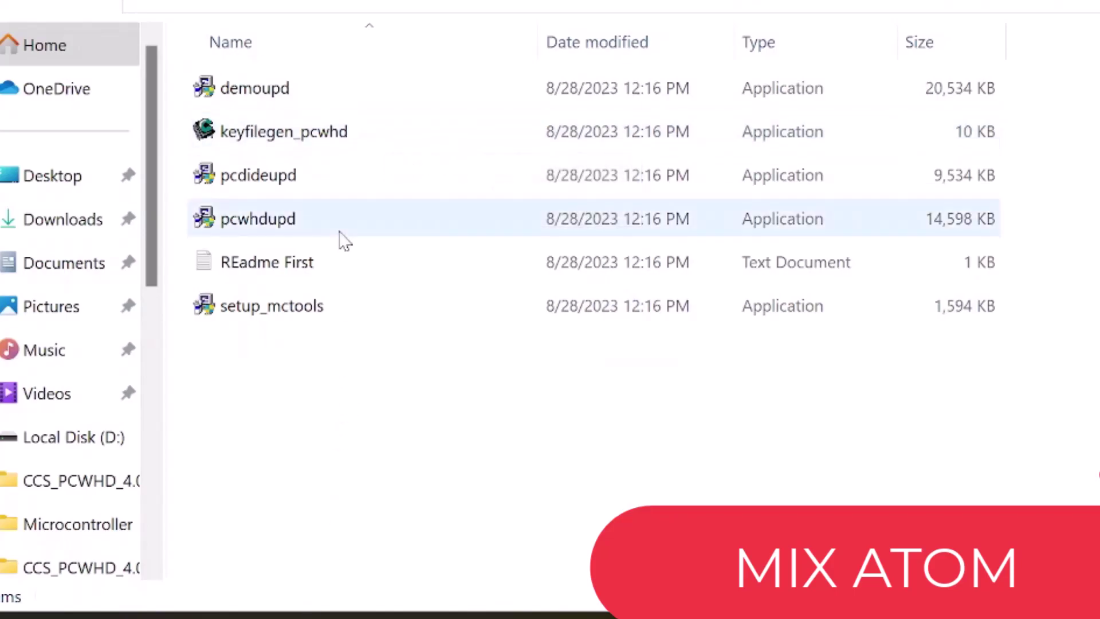
double_click(361, 138)
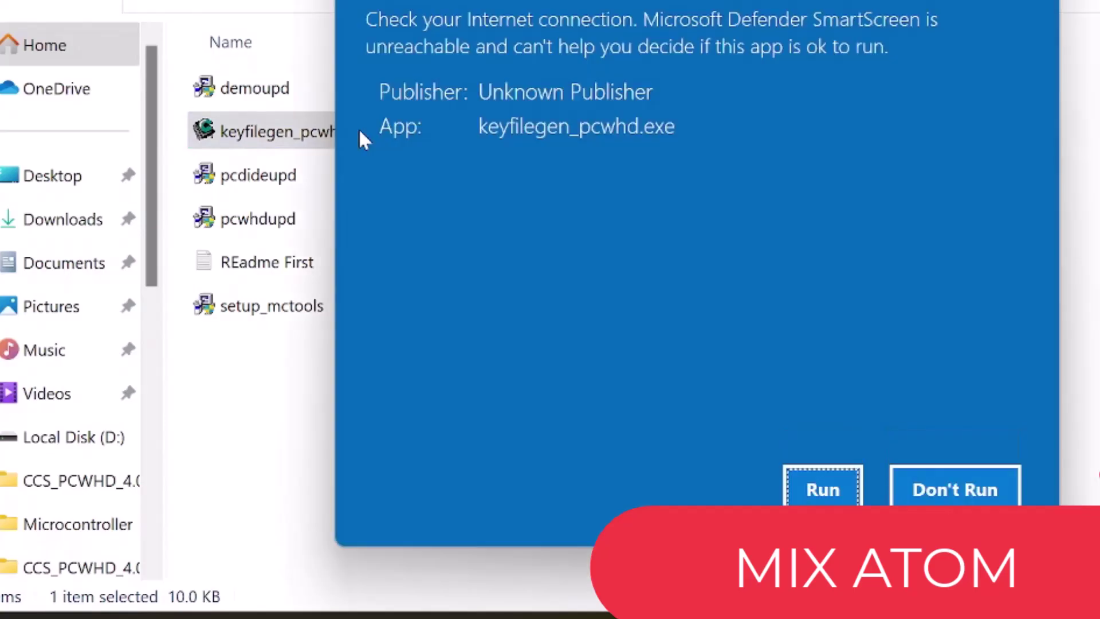
left_click(816, 490)
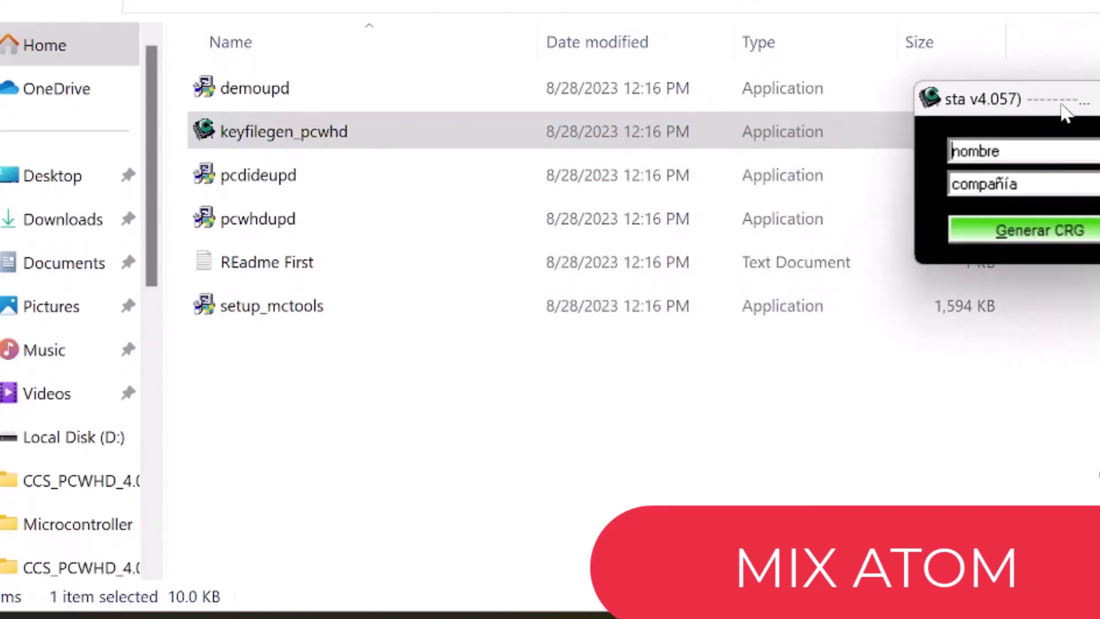
Start generating the CRG files in the key generator and expand the C: drive in the destination folder browser.
left_click_drag(1064, 111, 624, 240)
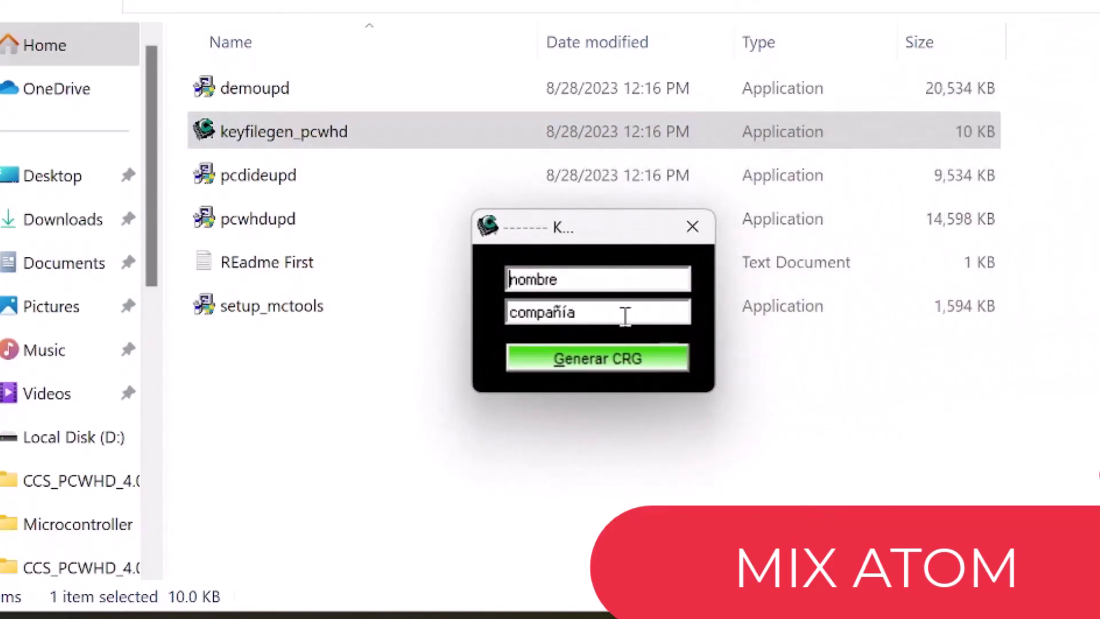
left_click(590, 361)
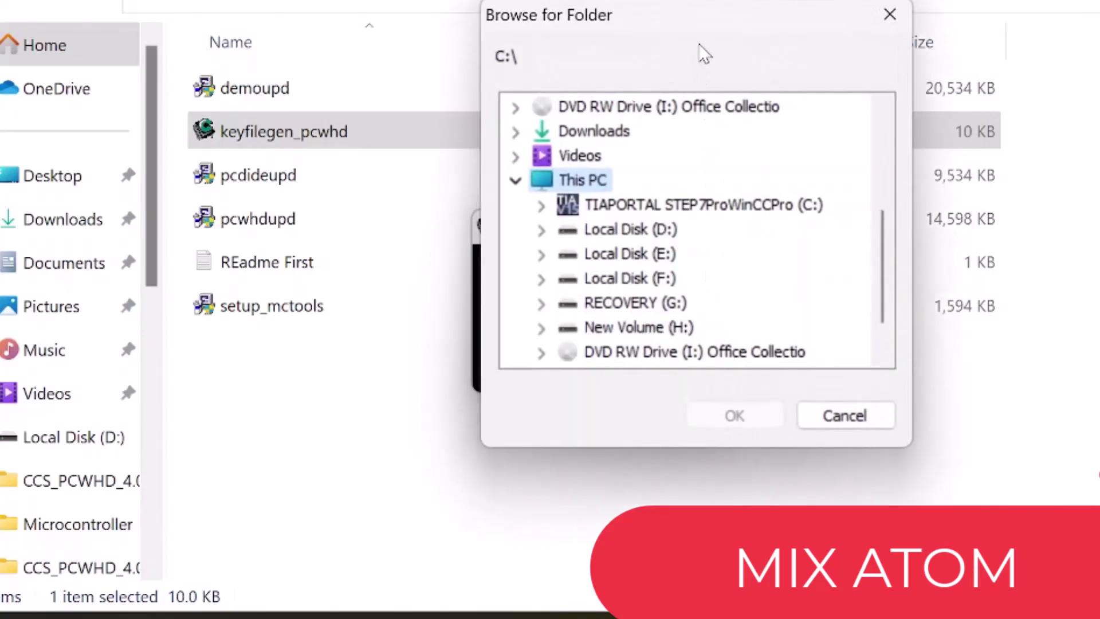
scroll(771, 172, "down", 1)
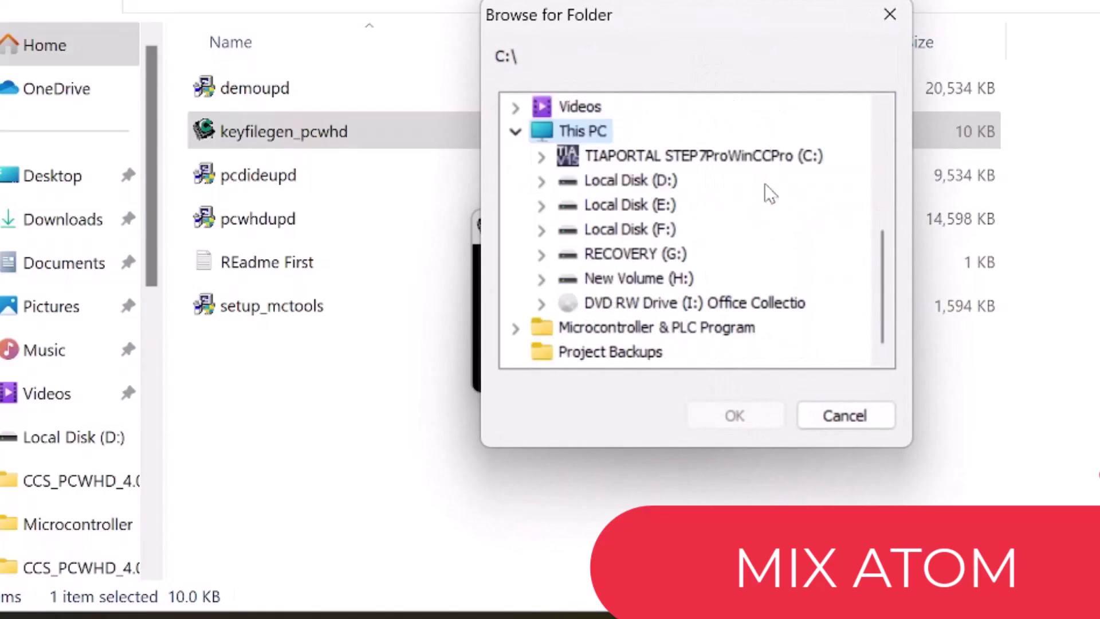
scroll(768, 195, "up", 4)
scroll(596, 232, "down", 3)
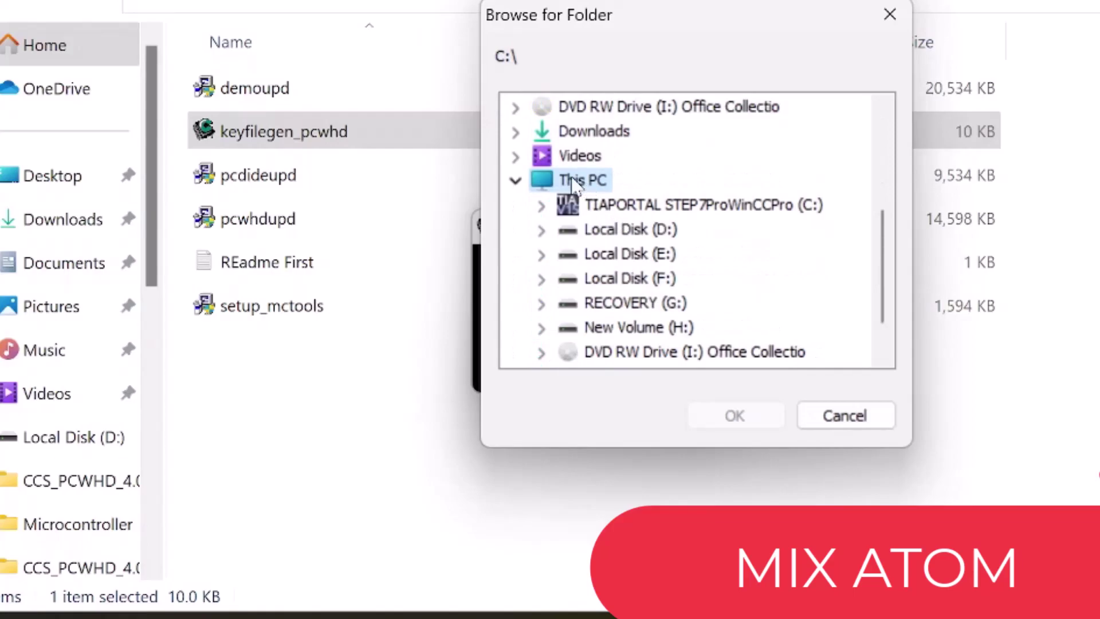
double_click(789, 211)
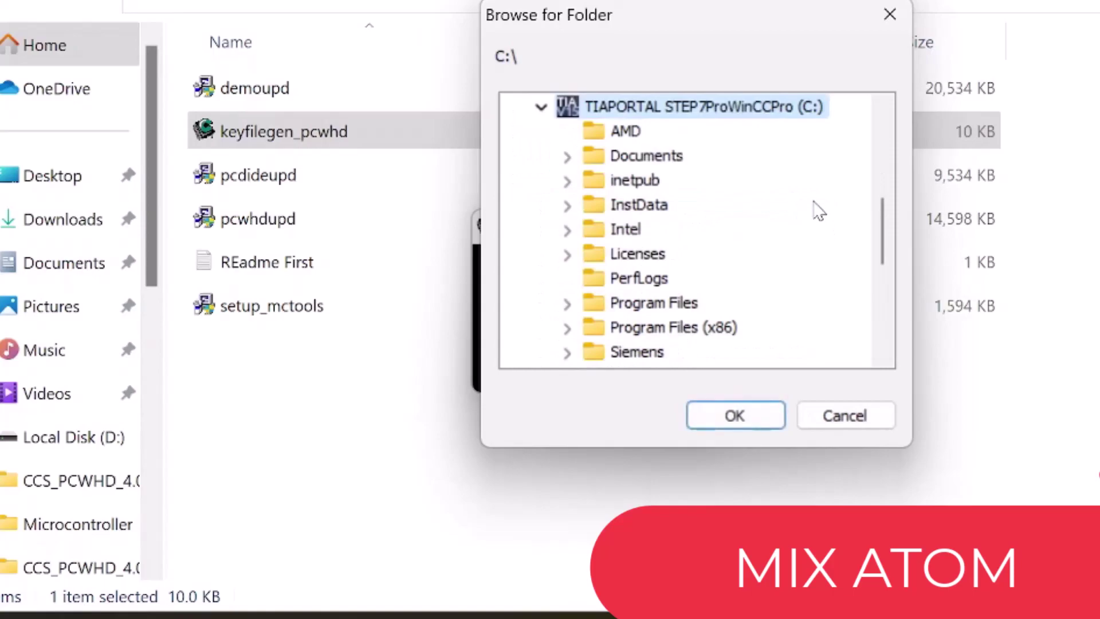
Look through the Program Files folder on the C: drive for the compiler's installation folder.
scroll(815, 202, "down", 1)
scroll(791, 209, "up", 1)
scroll(757, 221, "down", 1)
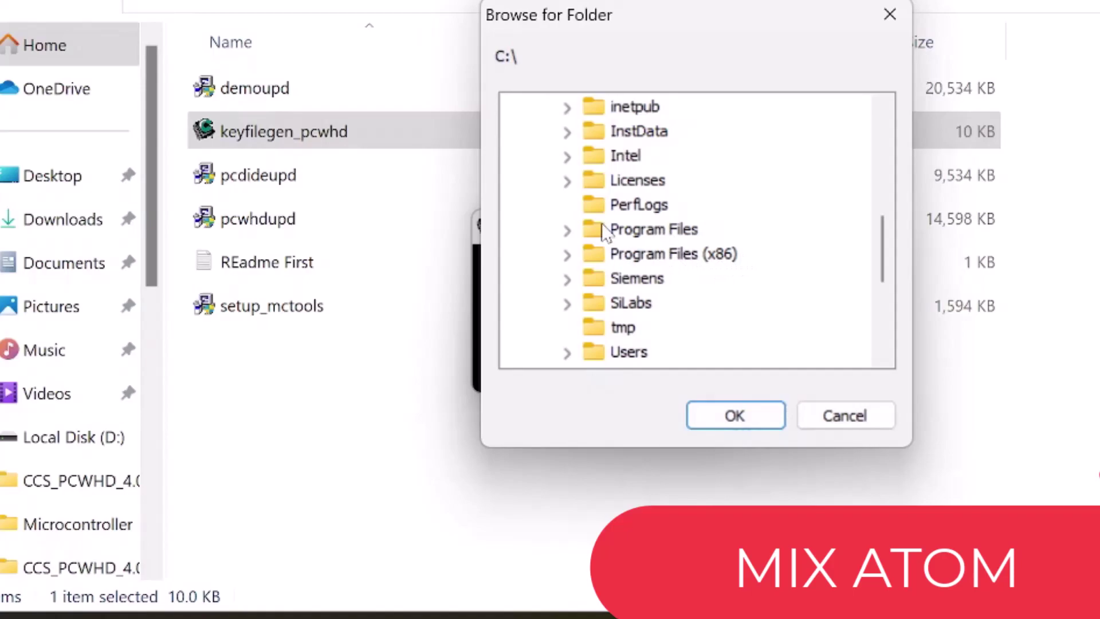
double_click(678, 230)
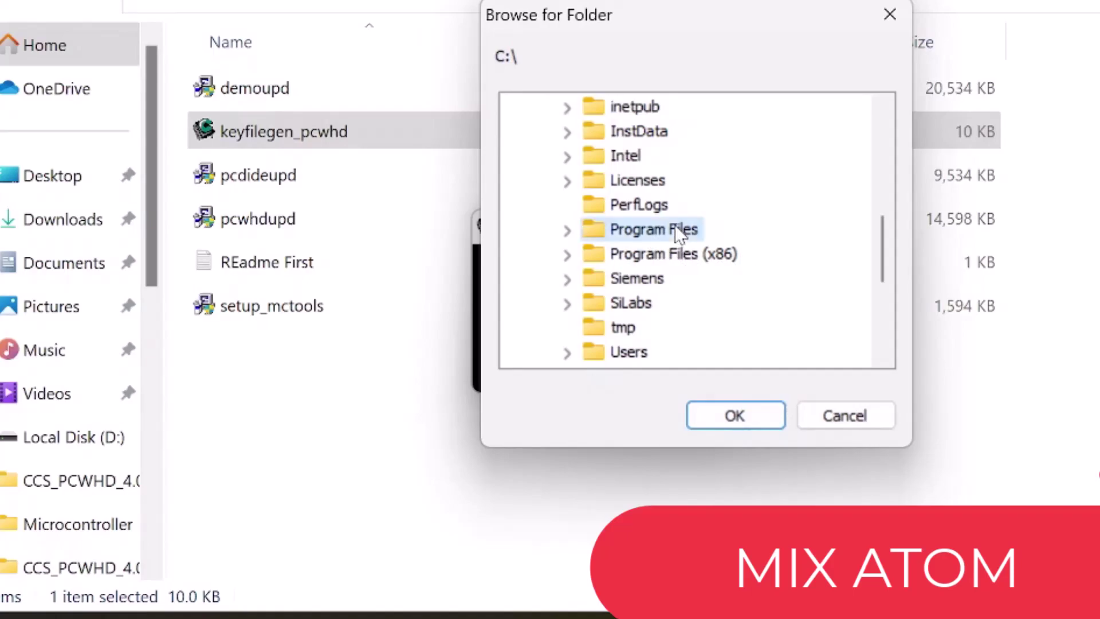
scroll(712, 160, "down", 2)
scroll(714, 161, "down", 6)
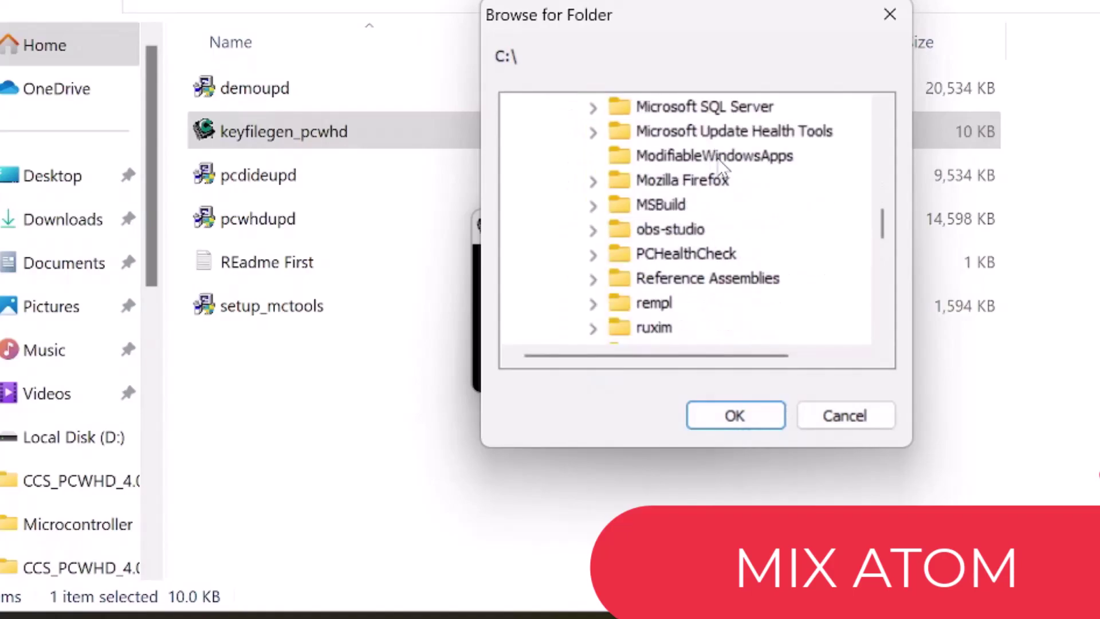
scroll(721, 169, "up", 6)
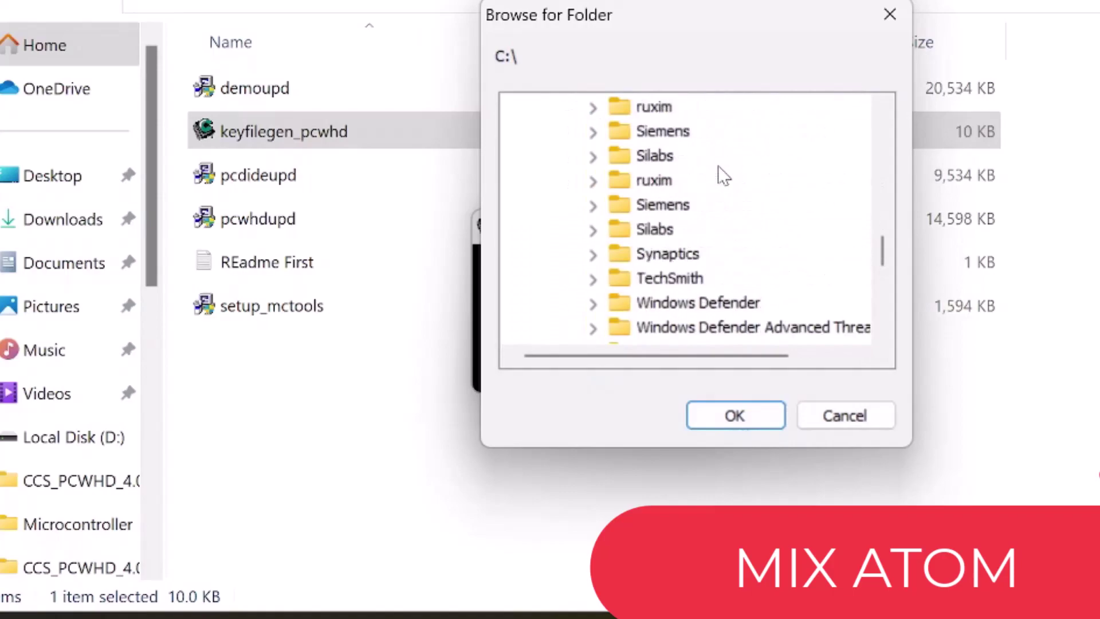
scroll(716, 178, "down", 1)
scroll(716, 189, "down", 3)
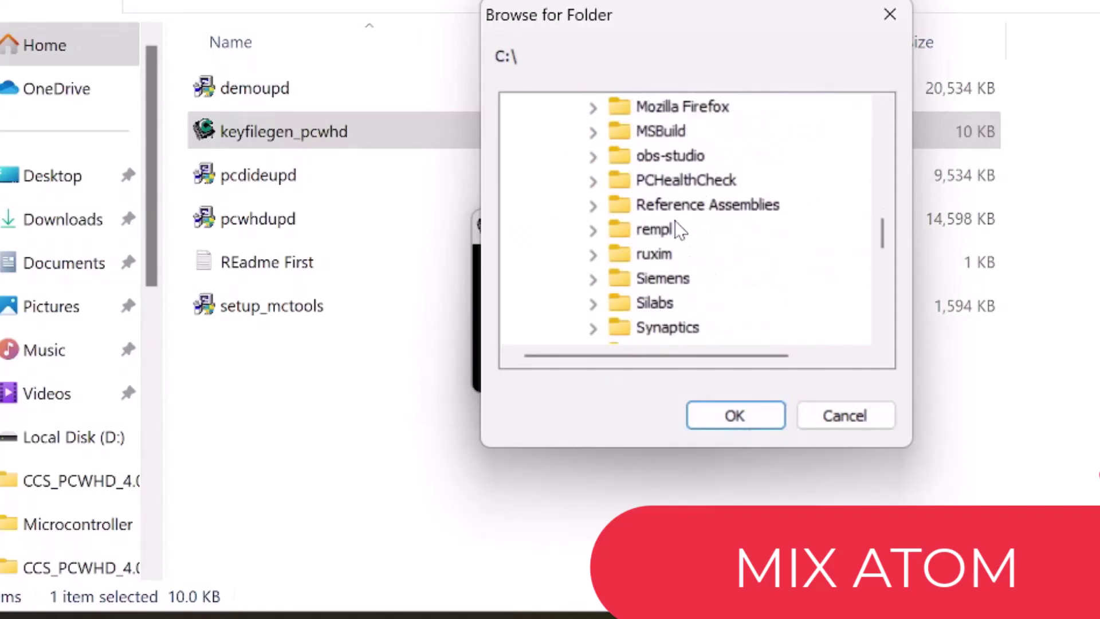
scroll(679, 230, "up", 4)
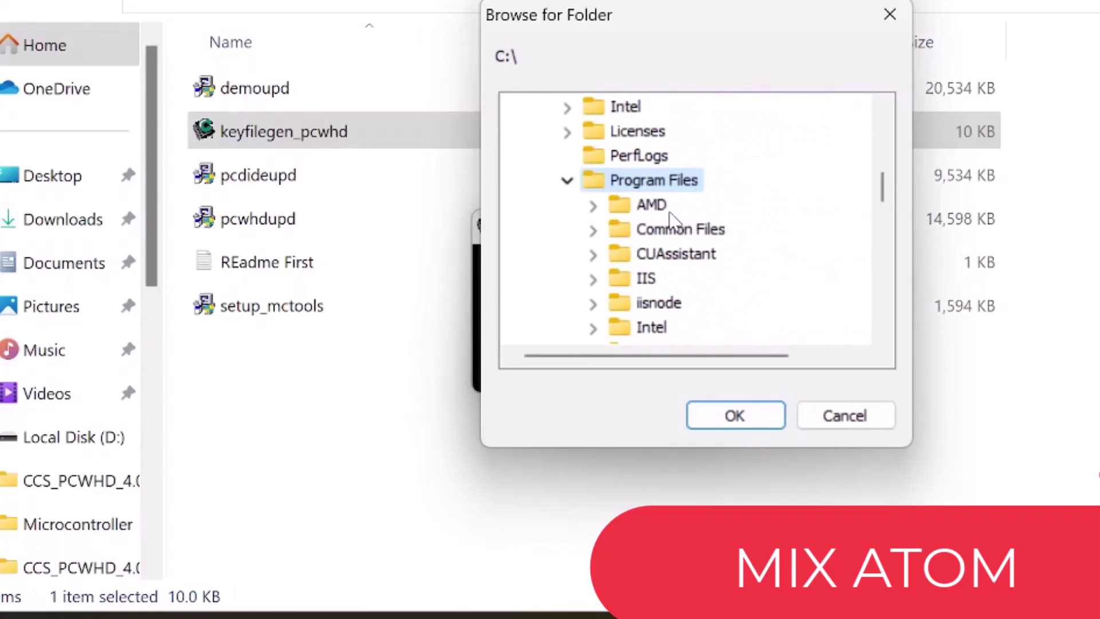
scroll(573, 186, "up", 4)
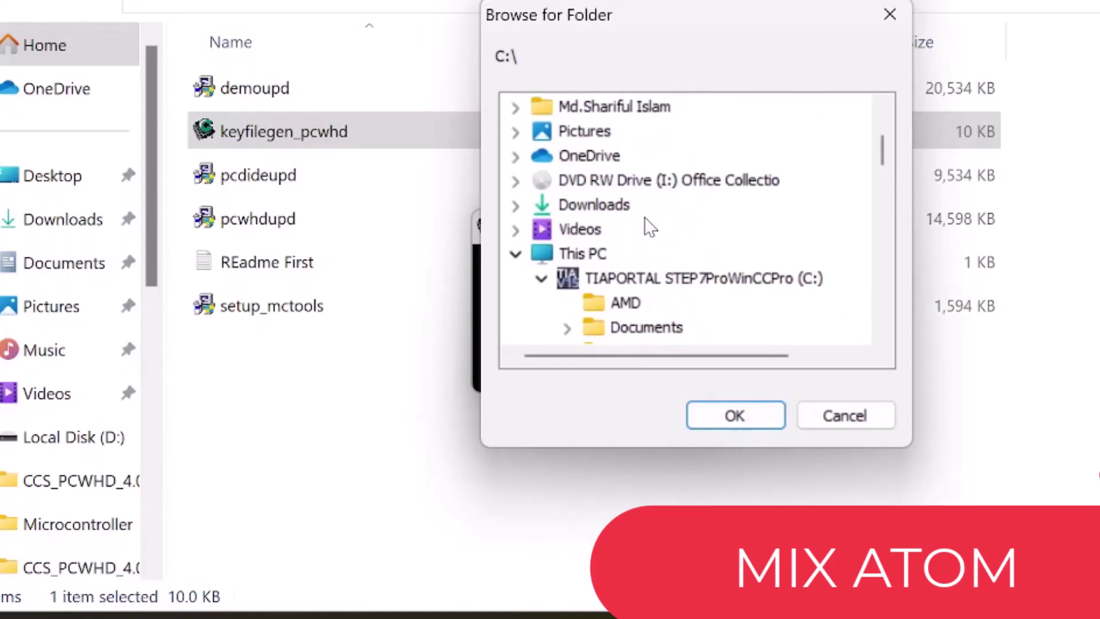
scroll(647, 226, "down", 1)
left_click(542, 206)
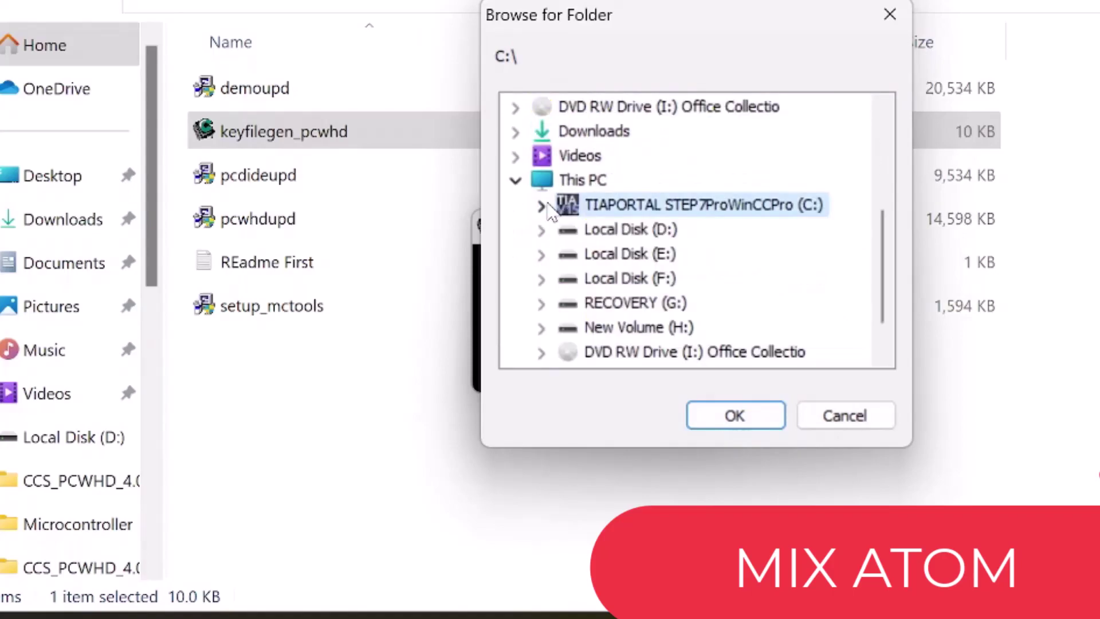
Reopen the C: drive in the folder browser and expand its Program Files (x86) folder.
double_click(718, 208)
scroll(714, 223, "down", 8)
scroll(707, 229, "down", 7)
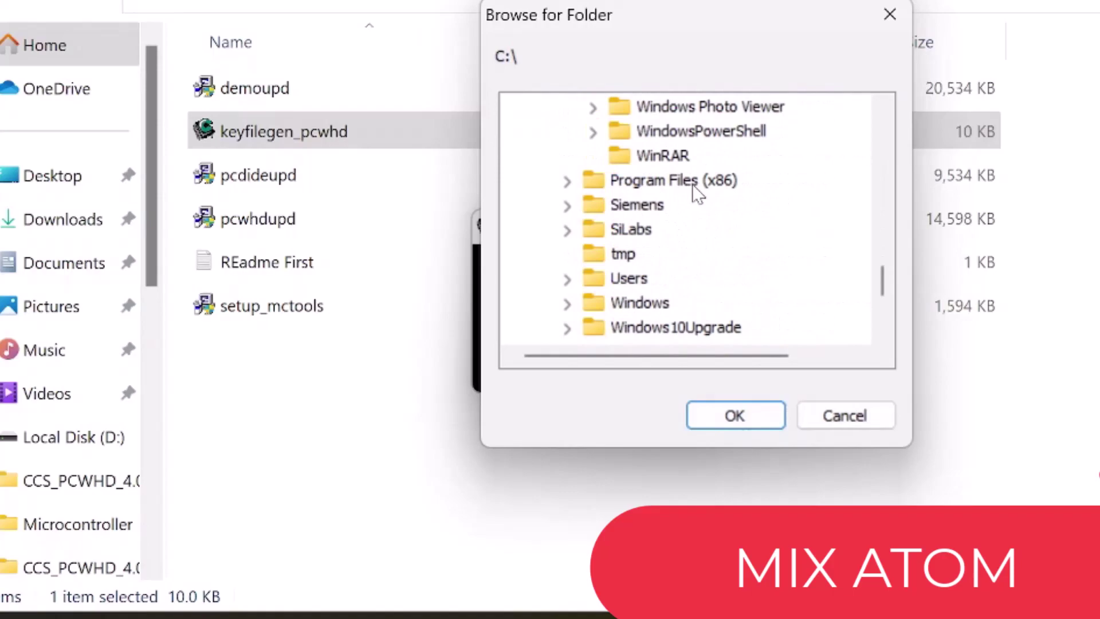
double_click(712, 184)
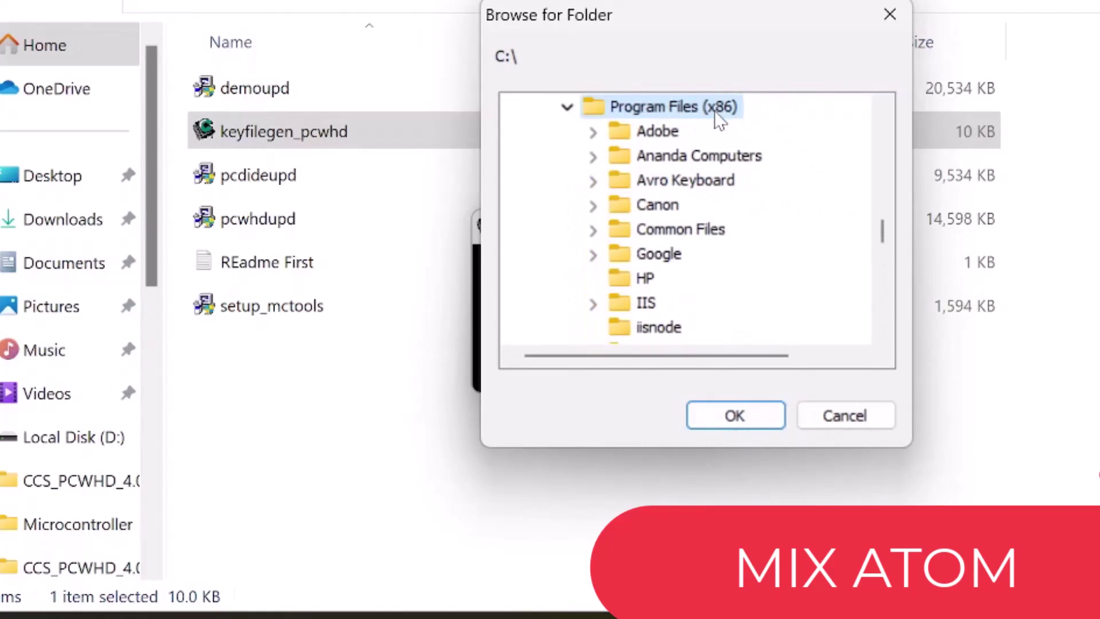
Choose the PICC folder inside Program Files (x86) as the destination and generate the CRG files there.
scroll(692, 150, "down", 4)
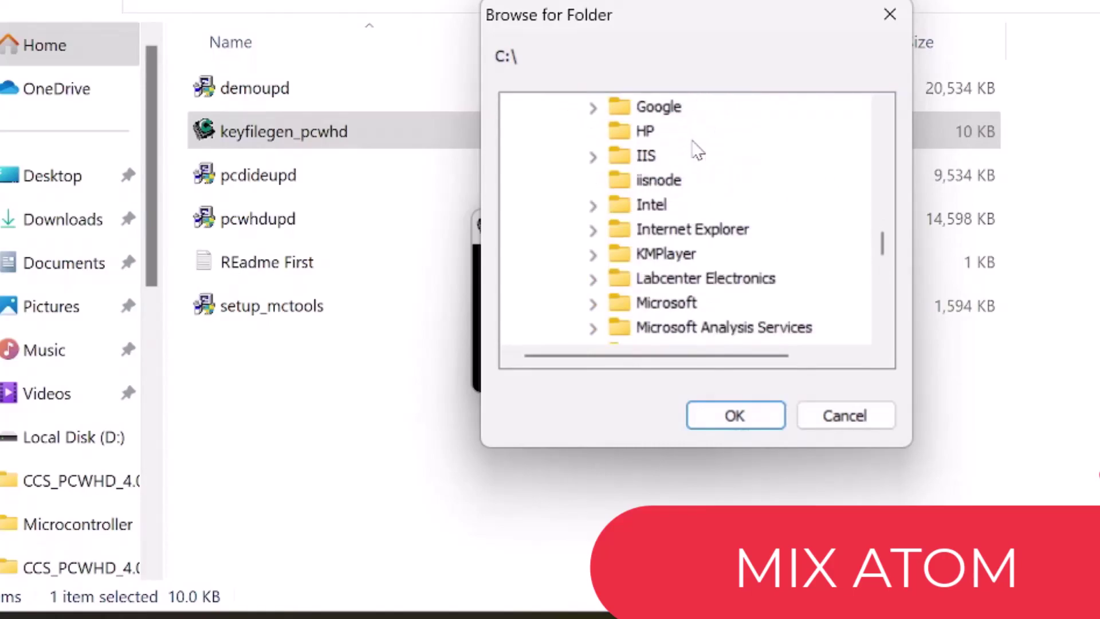
scroll(695, 150, "down", 2)
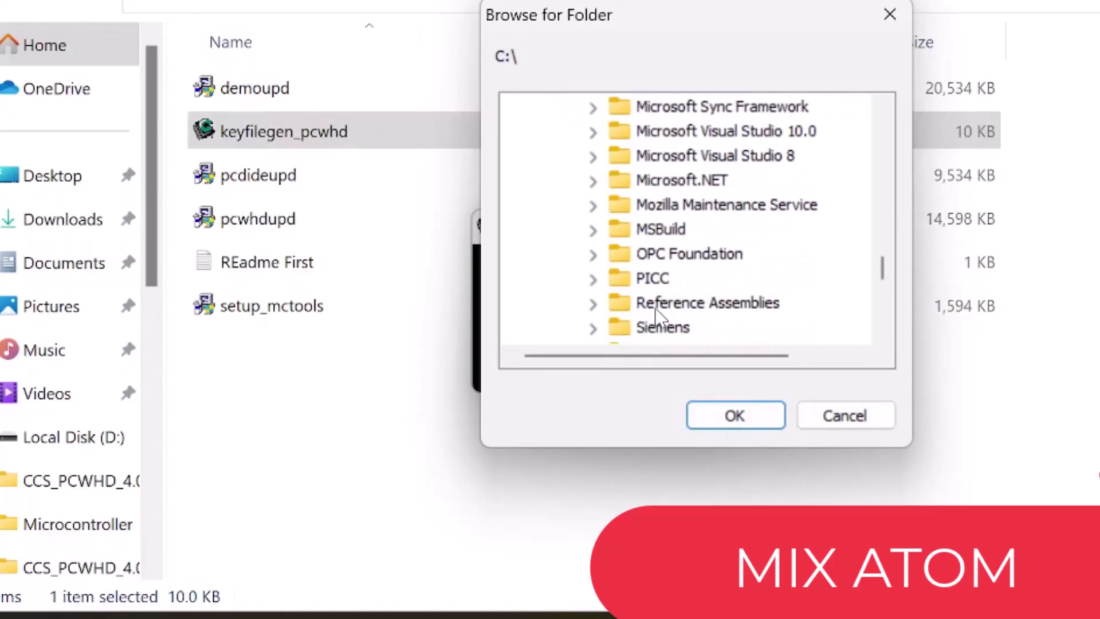
scroll(661, 275, "down", 1)
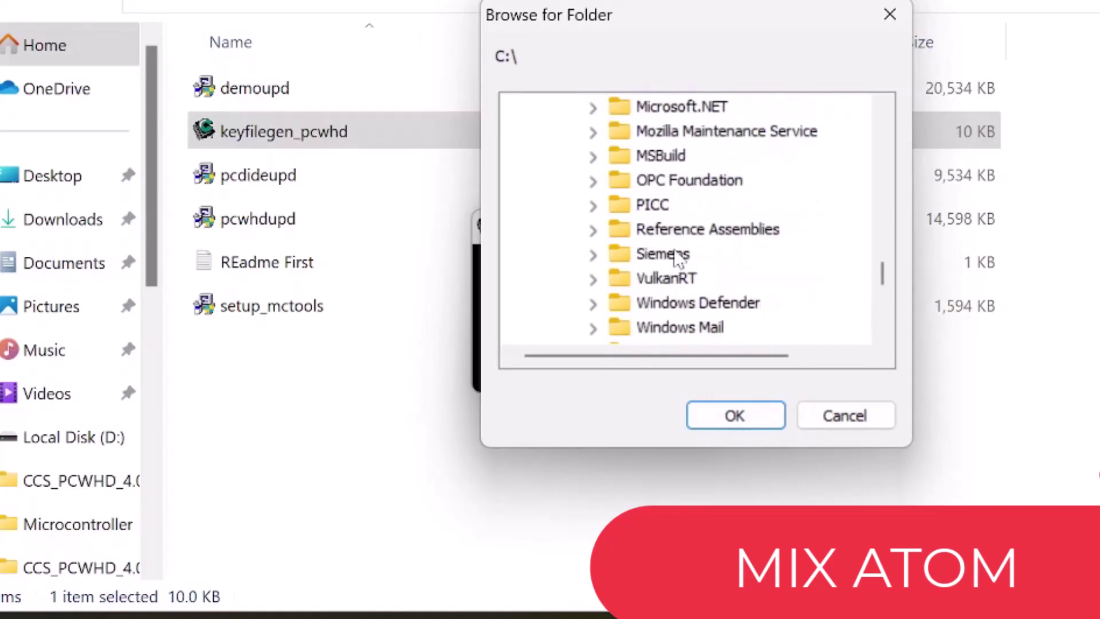
left_click(651, 207)
double_click(651, 208)
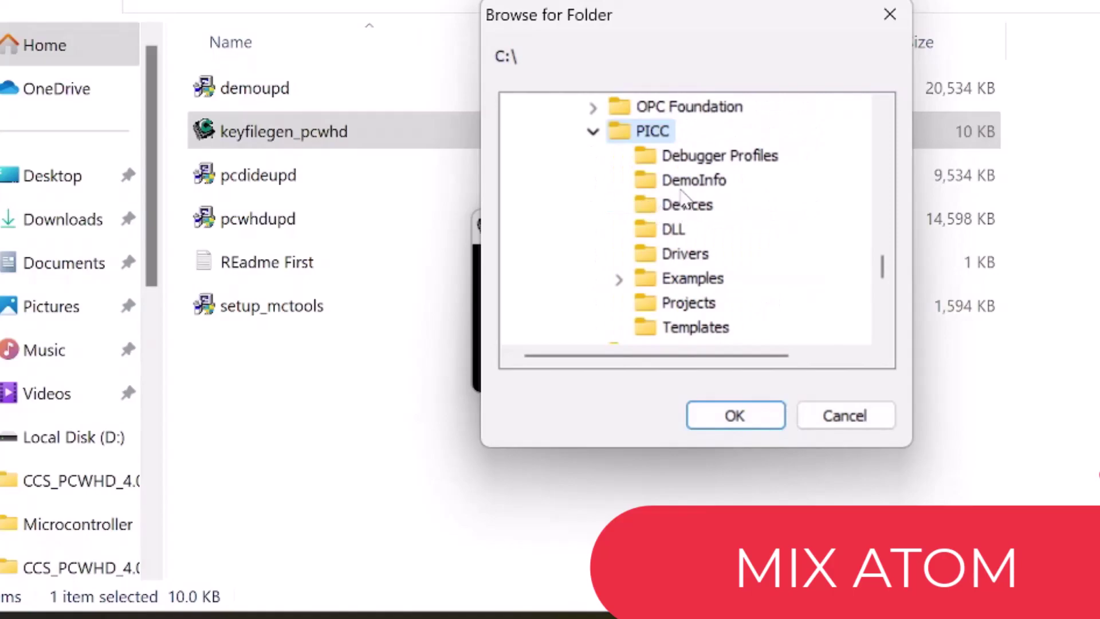
scroll(660, 186, "down", 2)
scroll(674, 191, "up", 1)
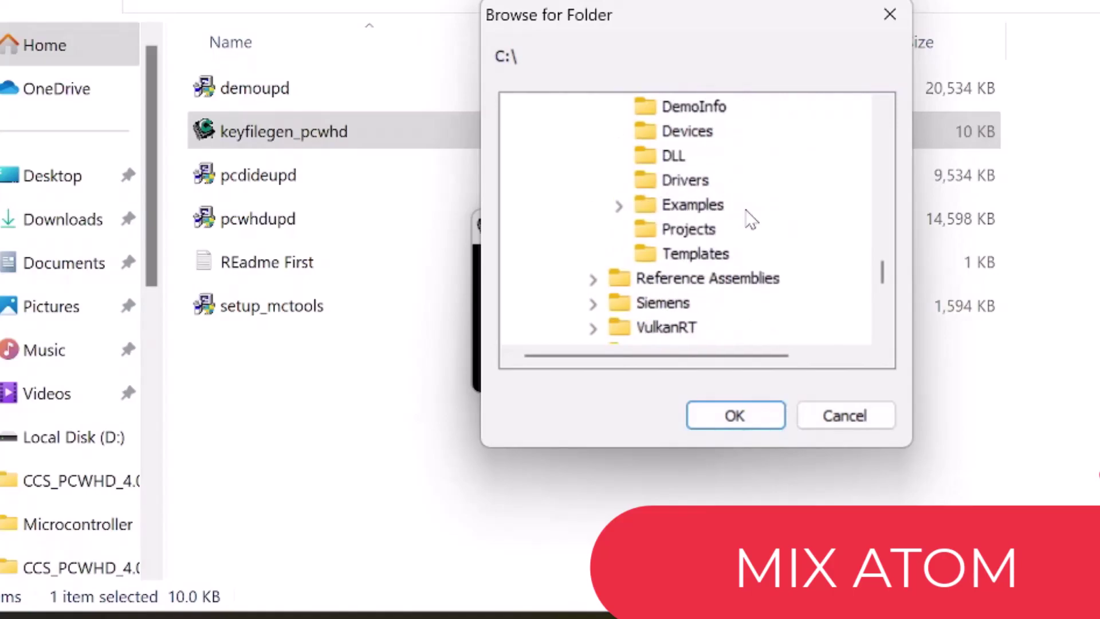
scroll(737, 339, "up", 2)
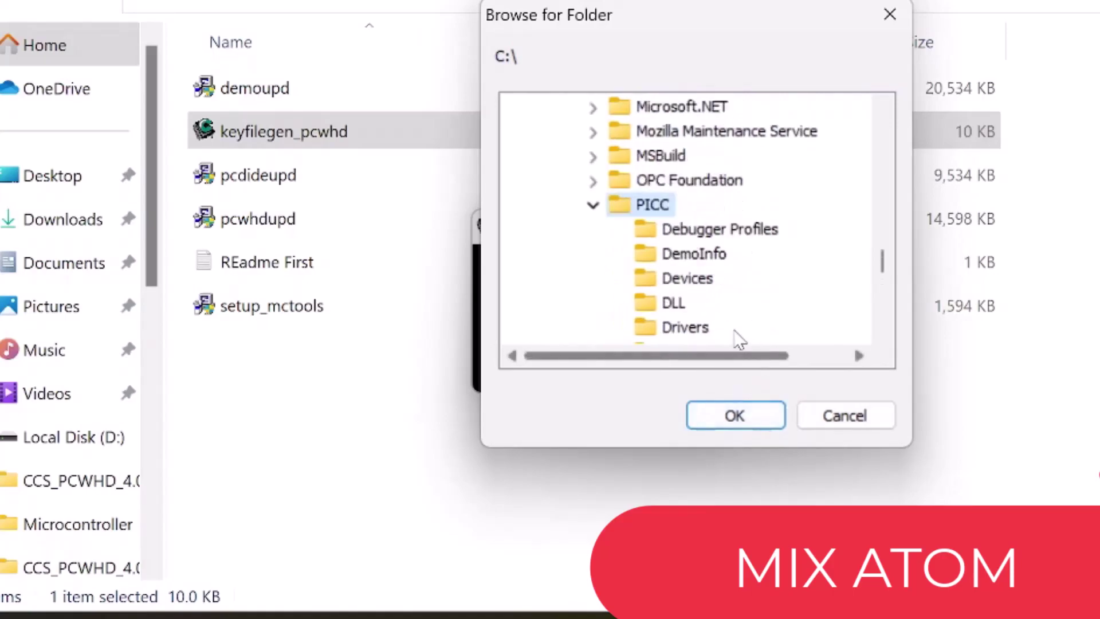
scroll(739, 338, "down", 1)
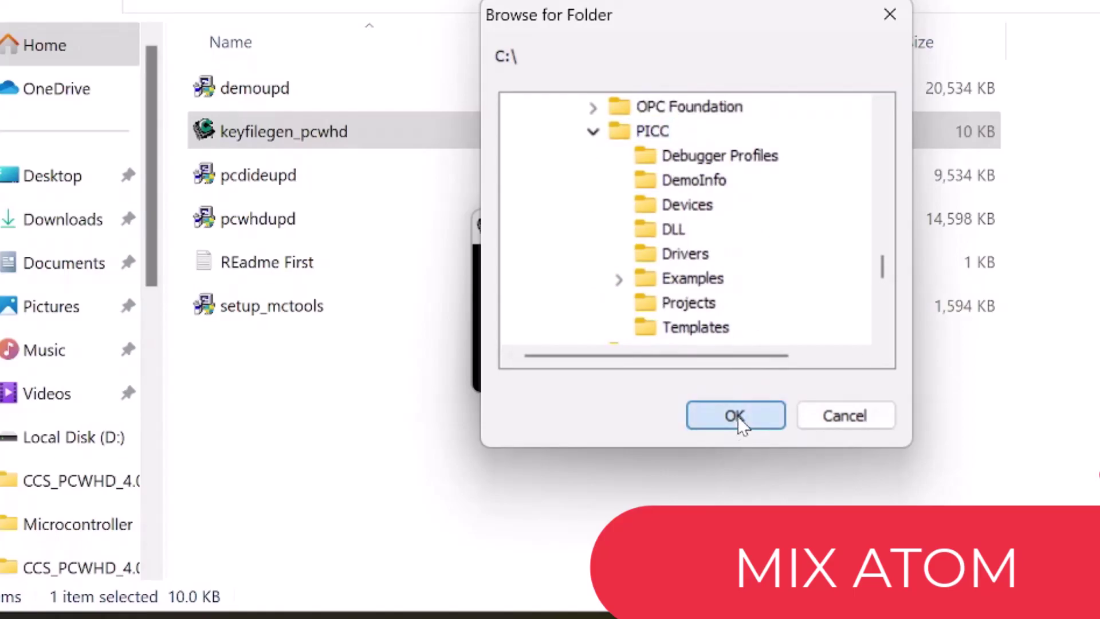
left_click(740, 420)
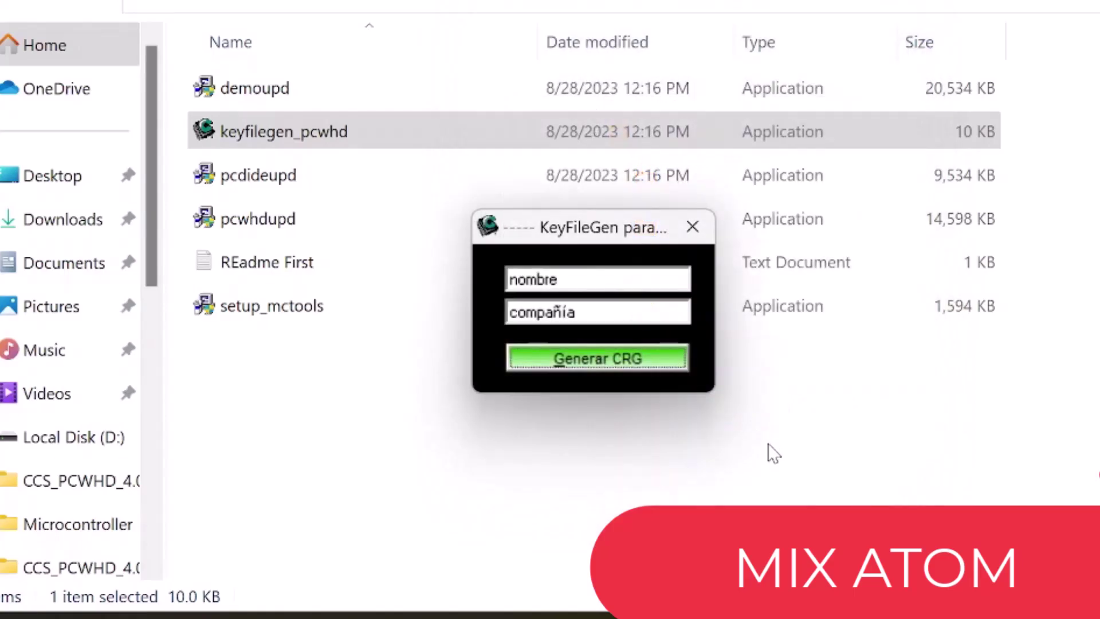
Close the key generator and leave File Explorer for the desktop.
left_click(315, 120)
key("alt+F4")
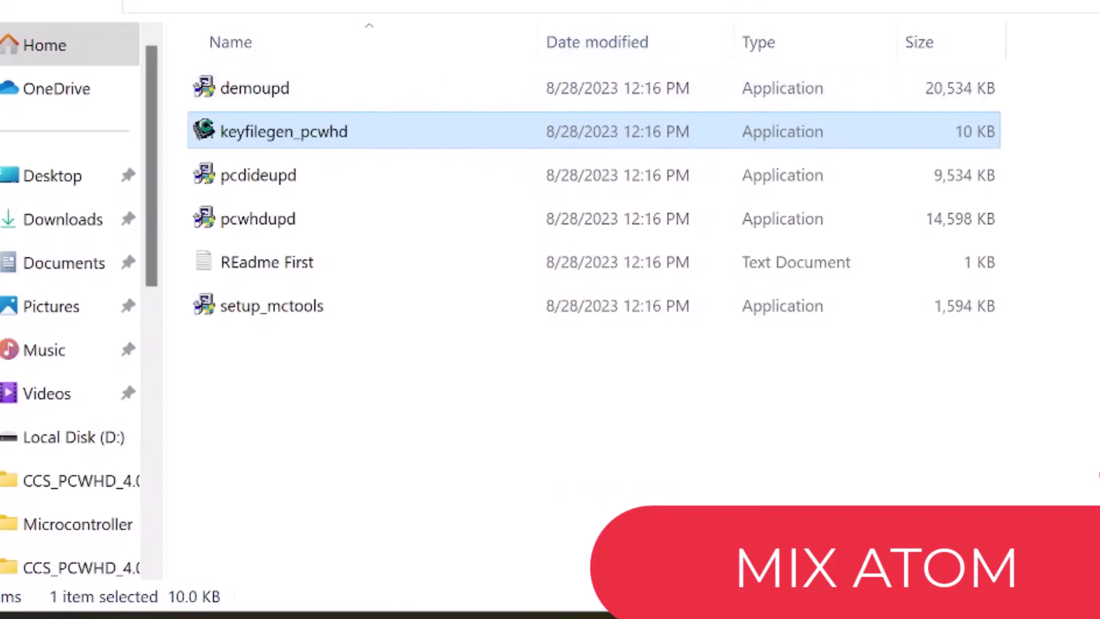
key("alt+Left")
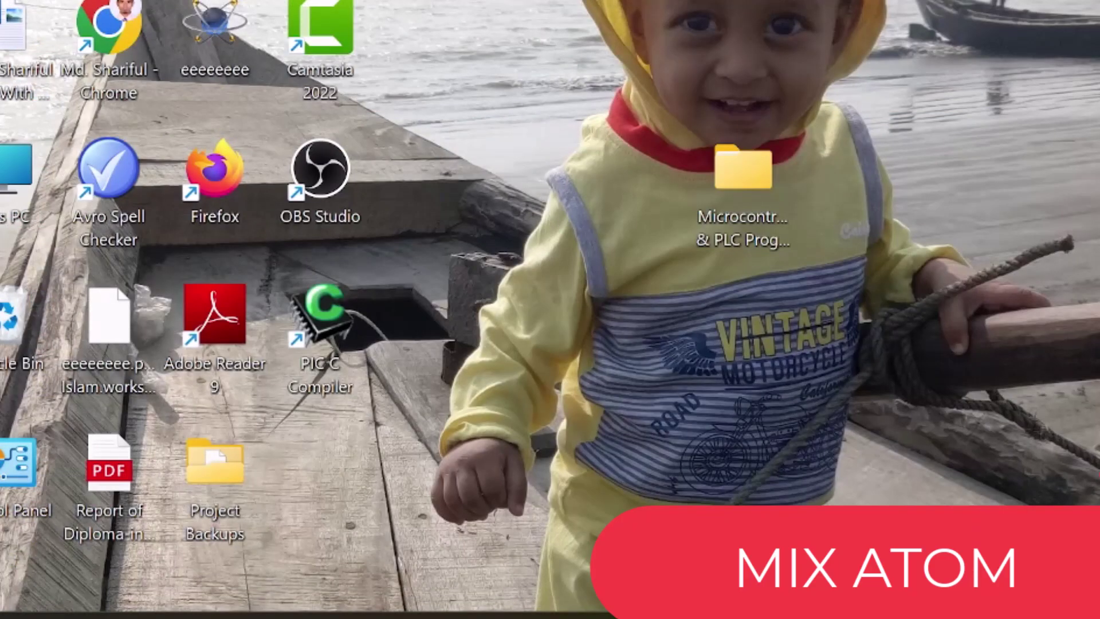
Move the PIC C Compiler shortcut across the desktop to the far side of the Microcontroller & PLC folder and launch it.
left_click_drag(321, 321, 1074, 227)
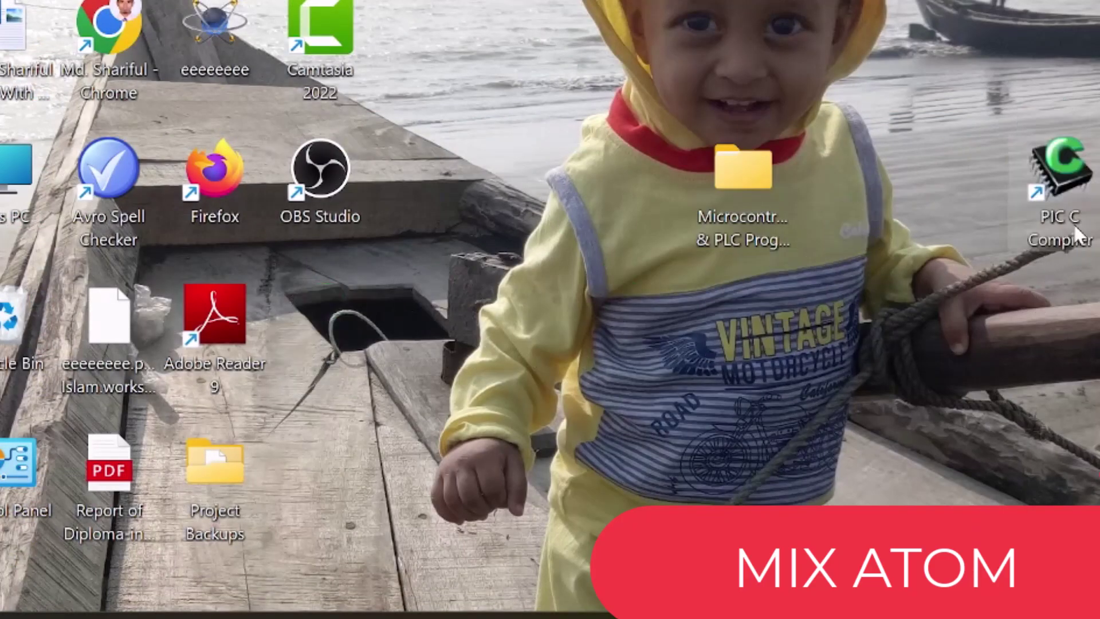
double_click(1061, 174)
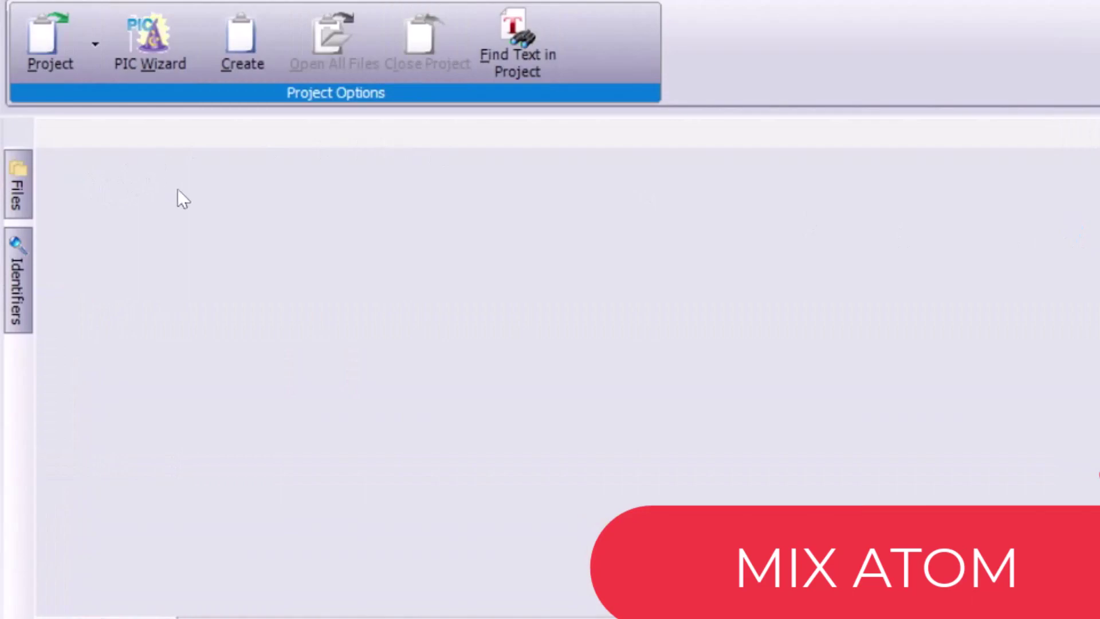
Try a PIC Wizard project named main in the Documents folder and cancel the wizard.
left_click(162, 39)
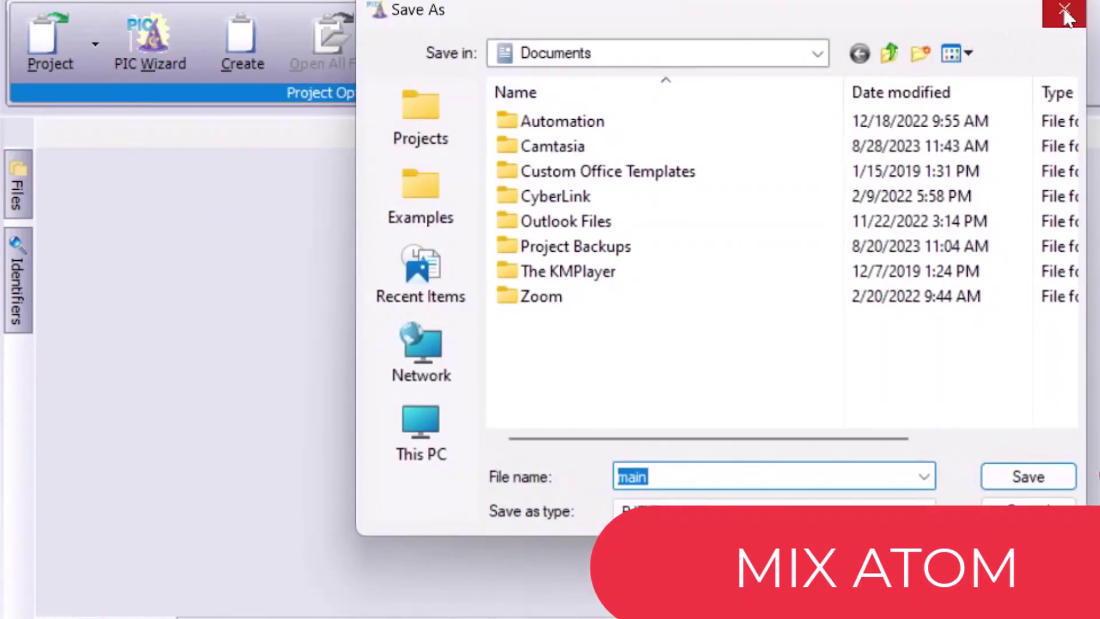
left_click(1027, 480)
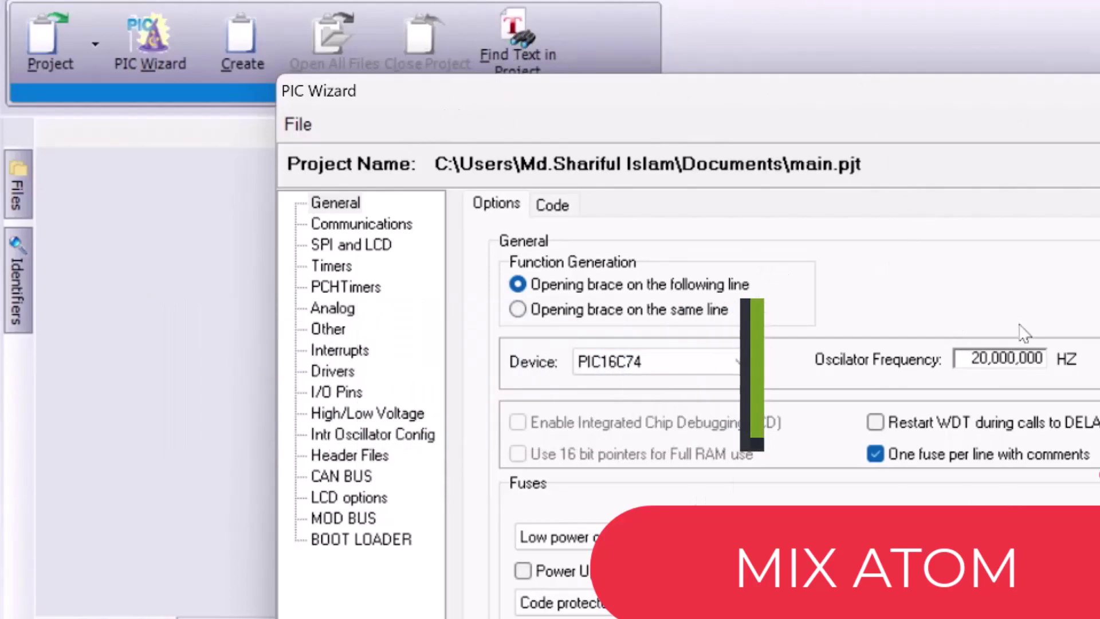
key("Escape")
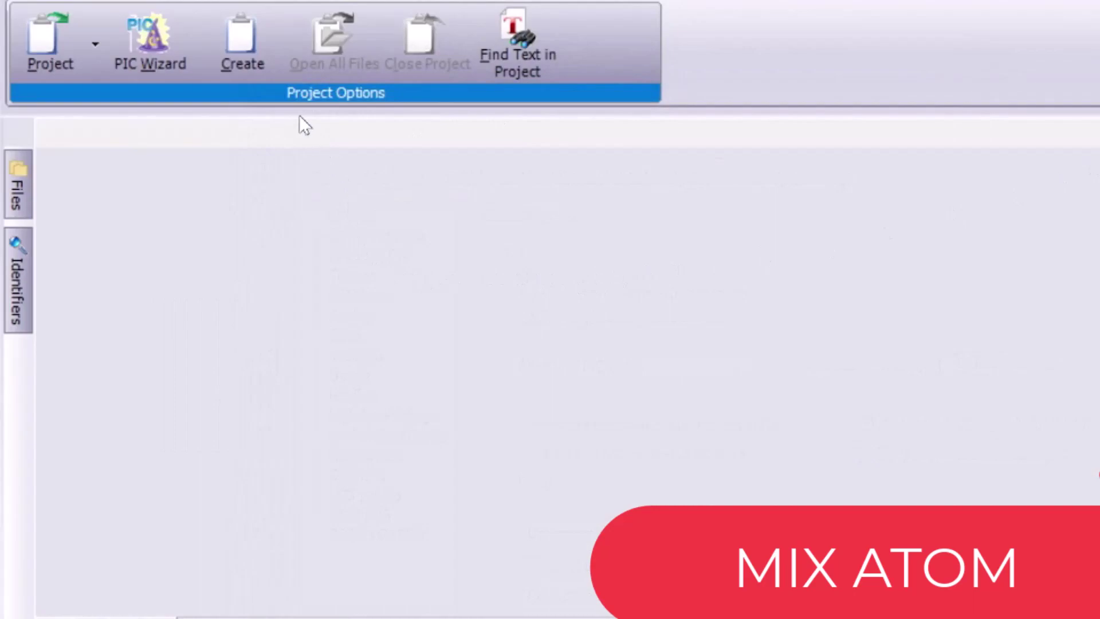
Try to open a project named gfgg from the Documents folder, and dismiss the dialogs.
left_click(57, 63)
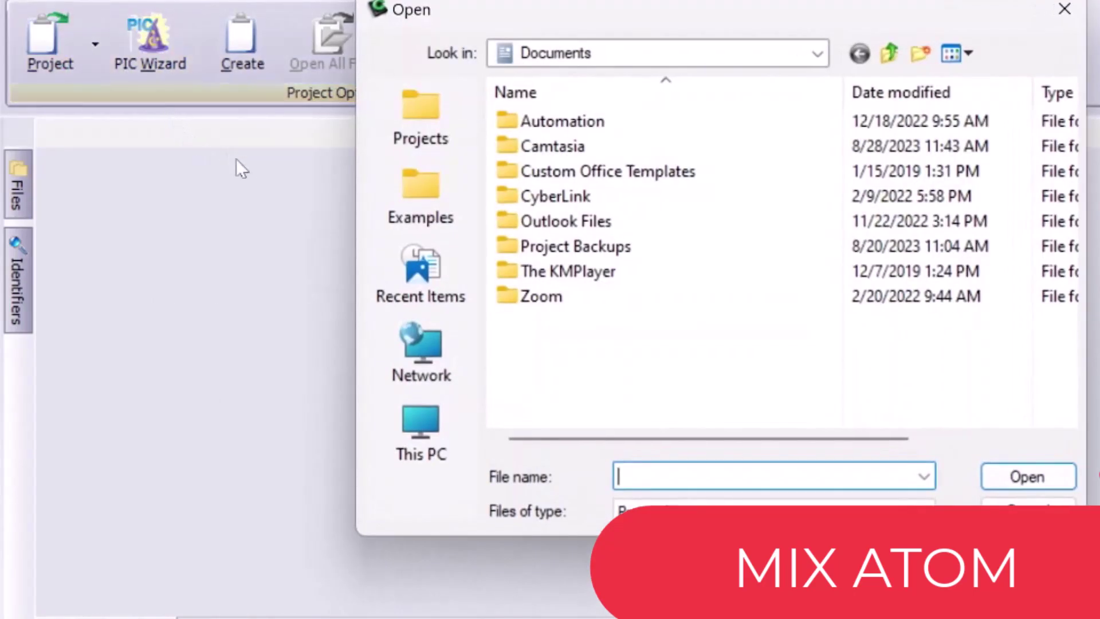
type("gfgg")
left_click(1064, 483)
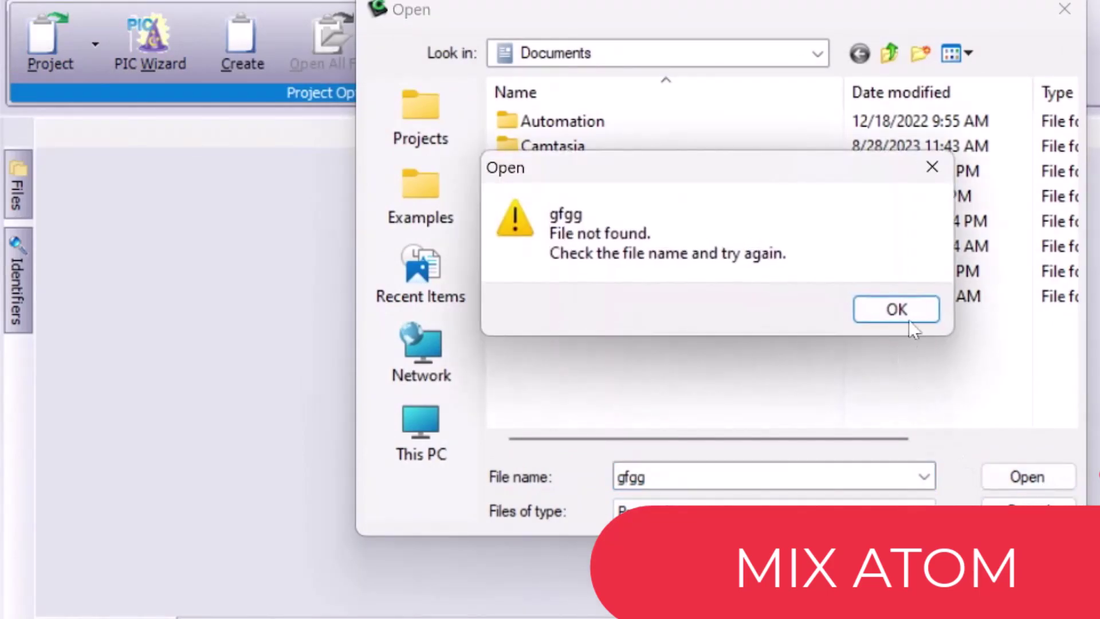
left_click(930, 171)
left_click(1064, 9)
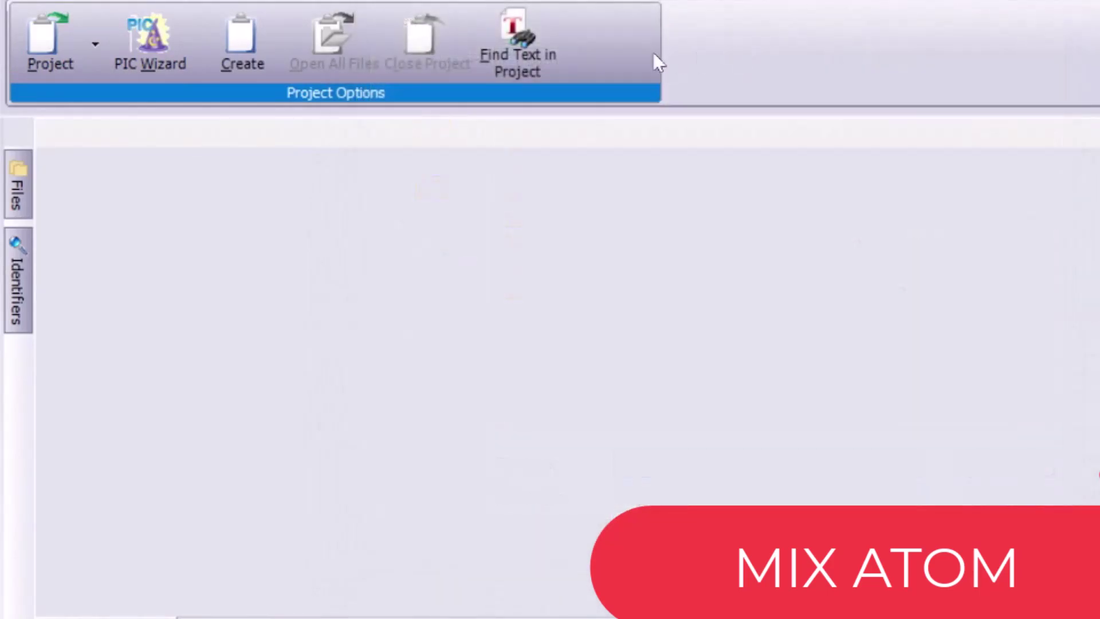
Open a new main.c source file and fill its first line with random test text beginning "jhjgjvcn knc n cxn".
left_click(145, 72)
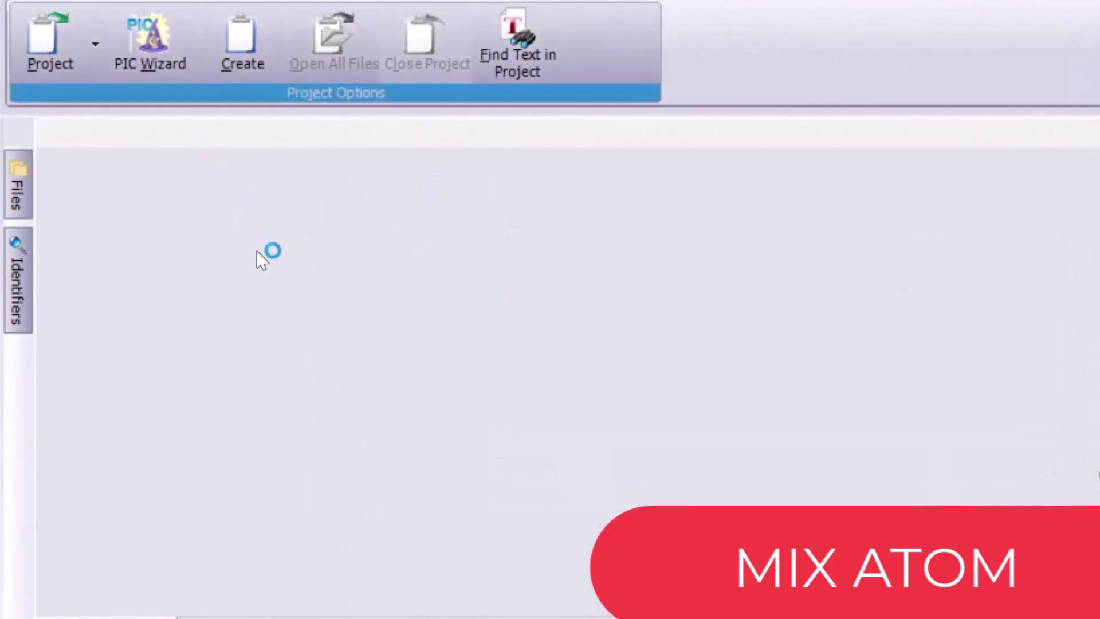
type("#")
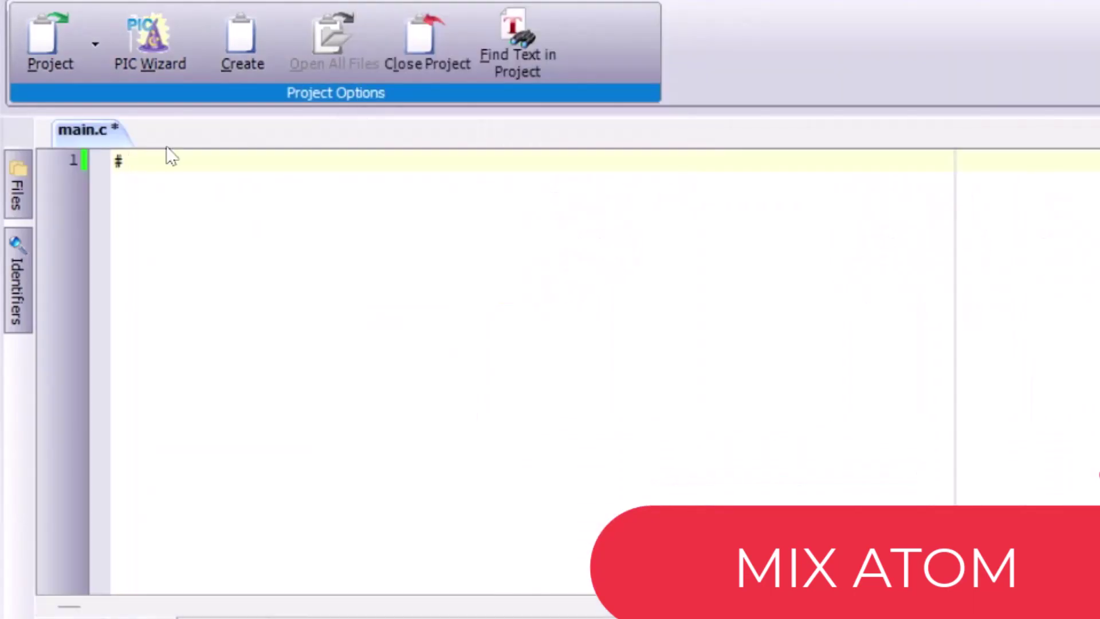
key("BackSpace")
type("jhjgjvcn knc n ")
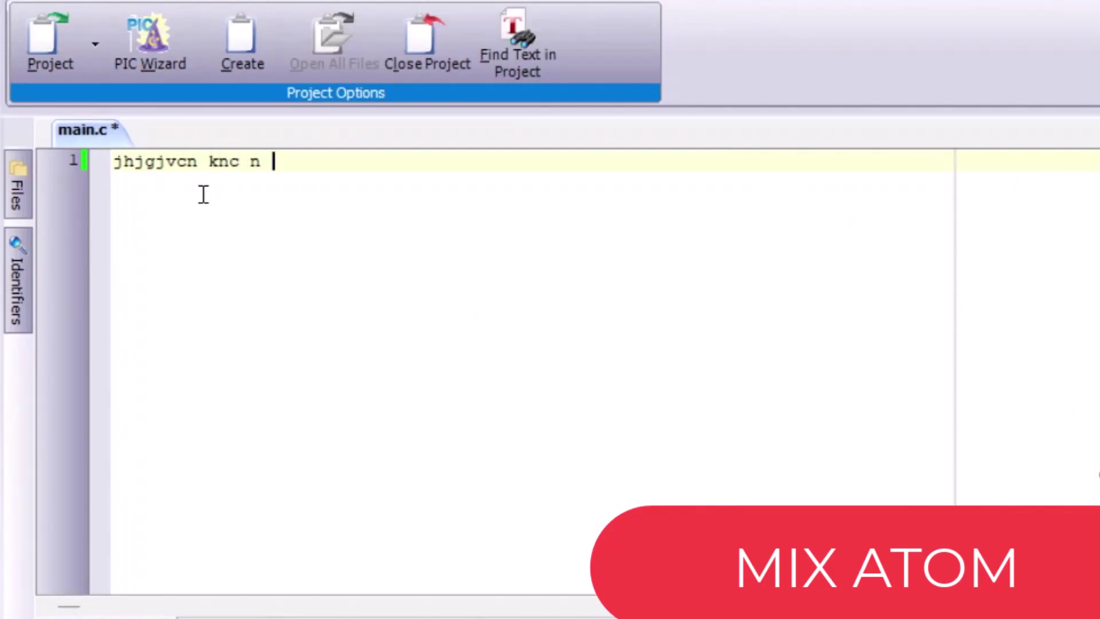
type("cxn n n n")
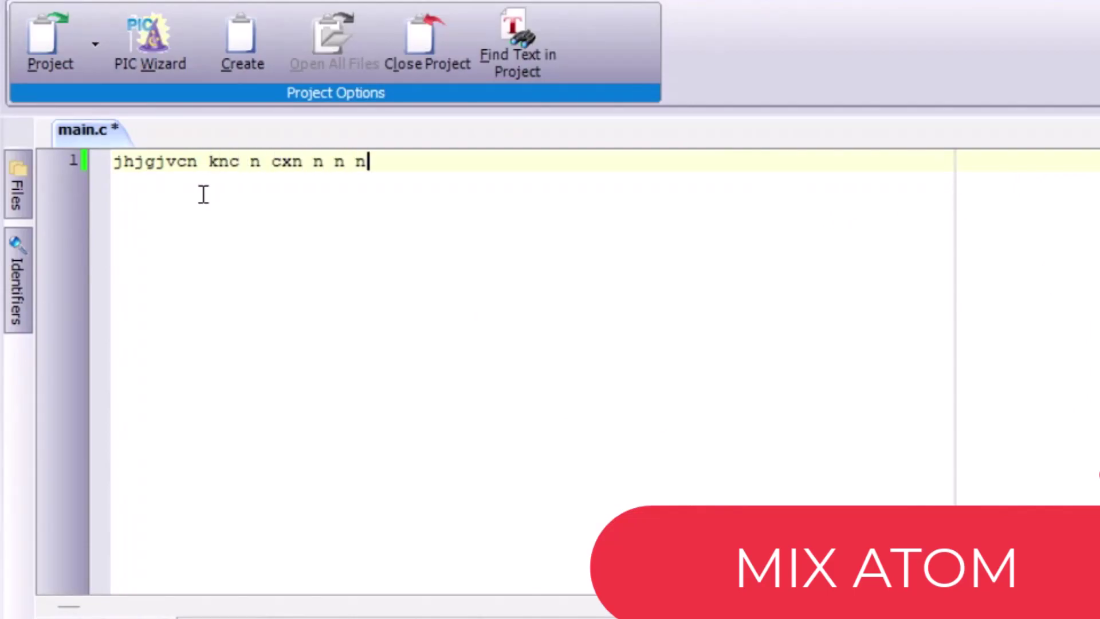
type("nnnnnshsh")
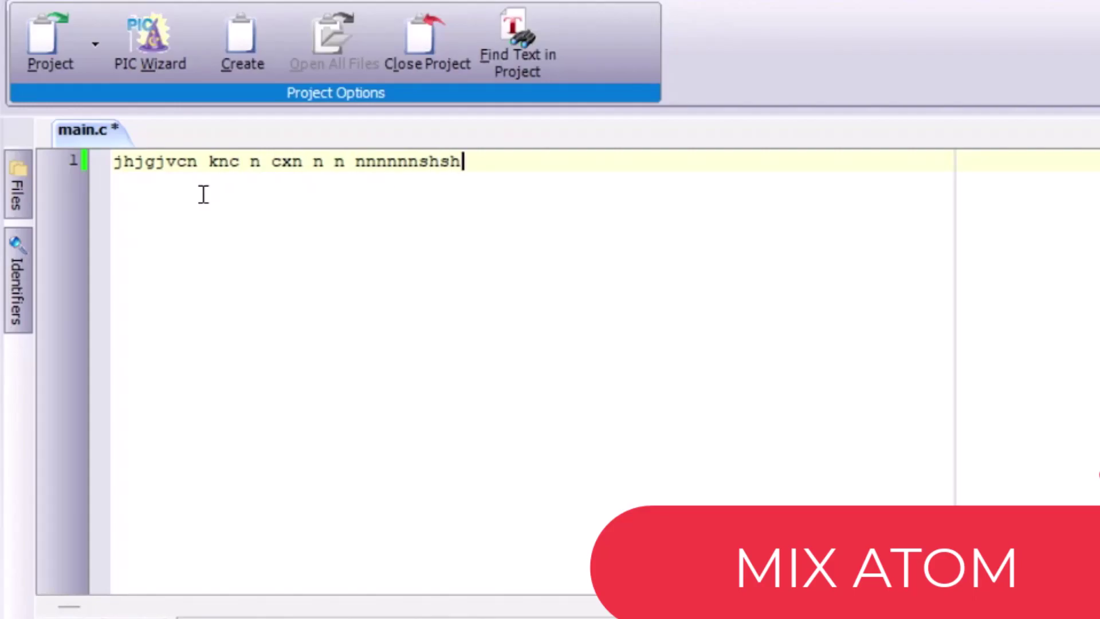
type("ksjnj")
Close the compiler and move the PIC C Compiler shortcut back below OBS Studio on the desktop.
key("alt+F4")
left_click(739, 359)
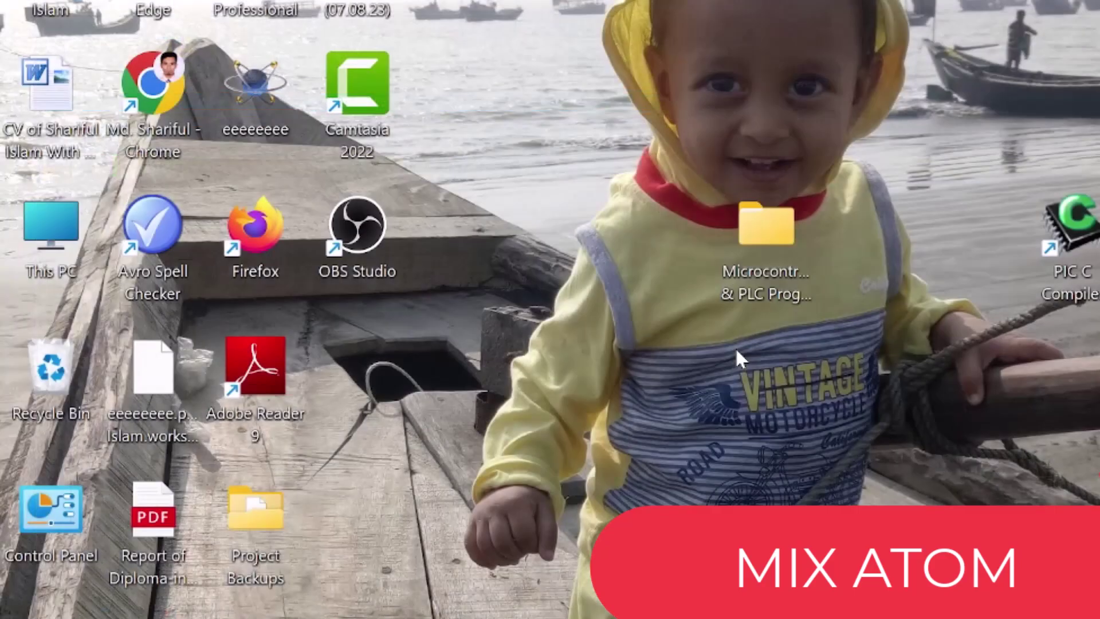
left_click_drag(1066, 233, 338, 354)
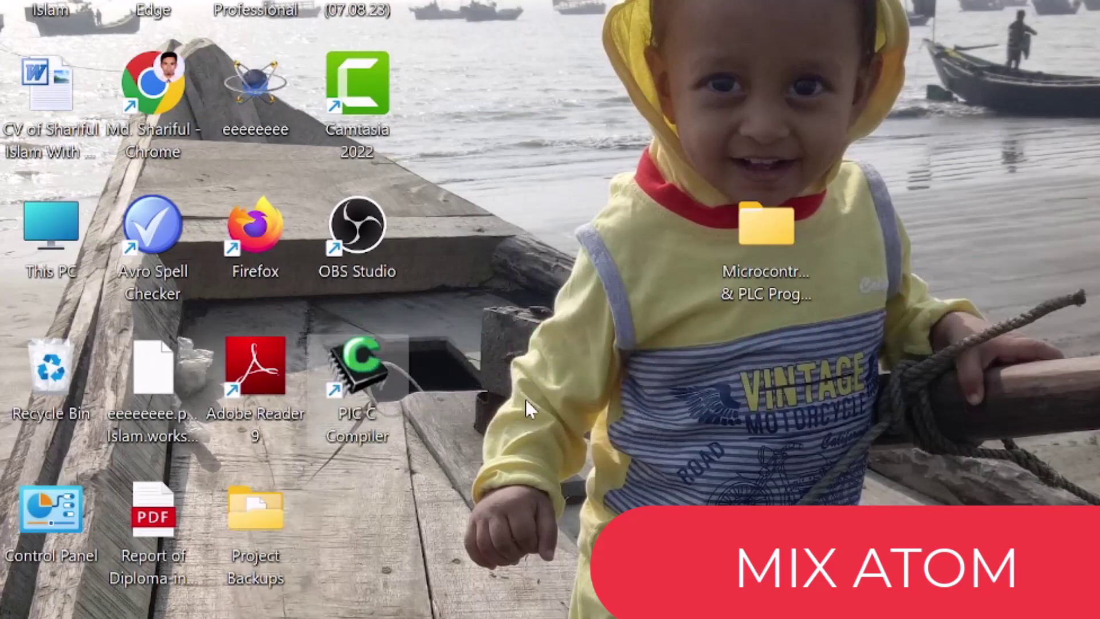